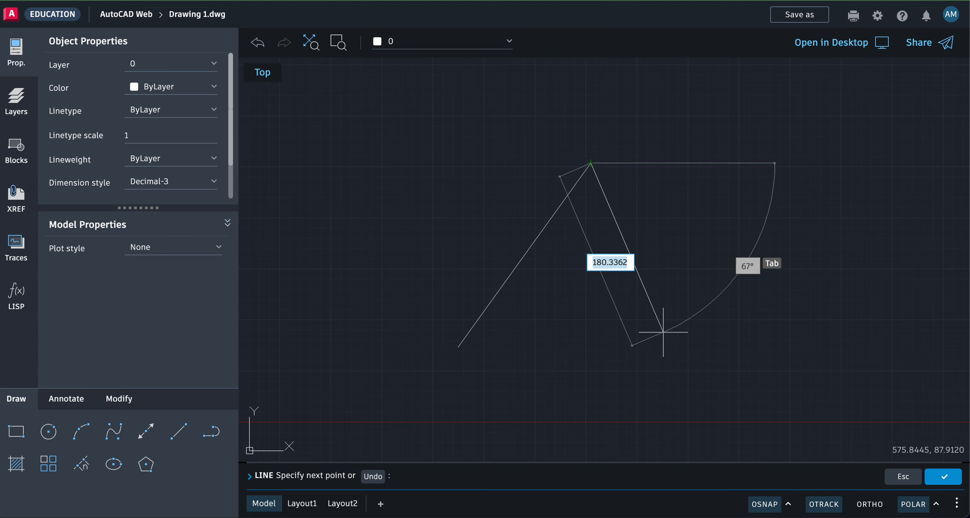
Complete the five-pointed star with connected straight lines, closing it at the starting point of its first line
left_click(664, 377)
left_click(462, 204)
left_click(693, 234)
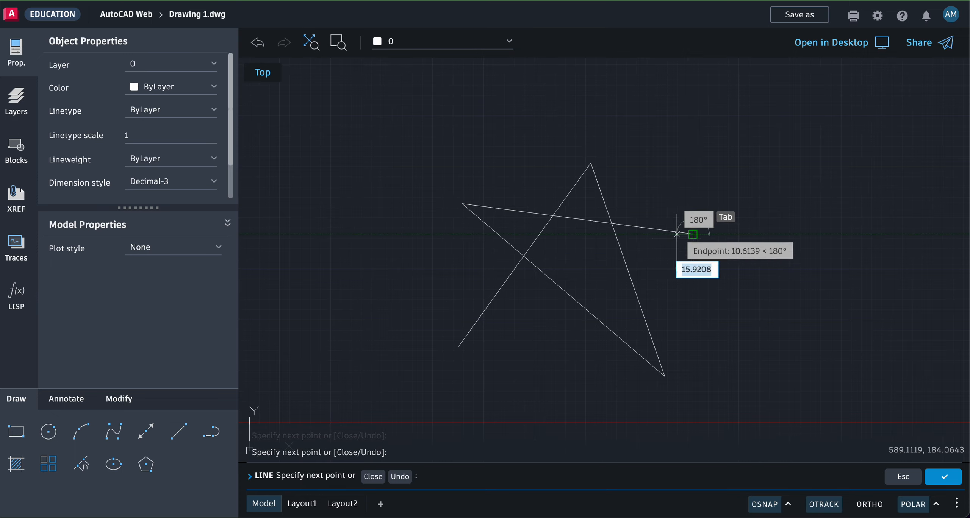
left_click(458, 347)
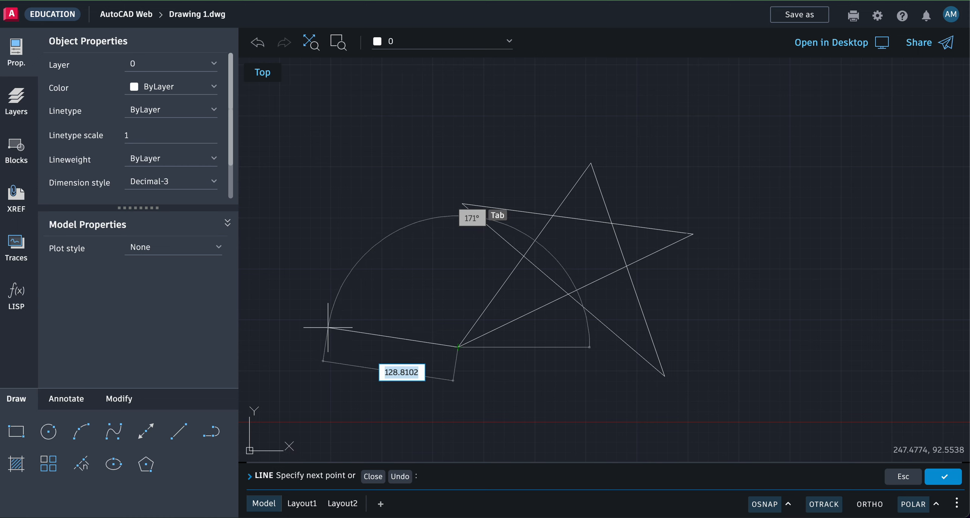
key("Return")
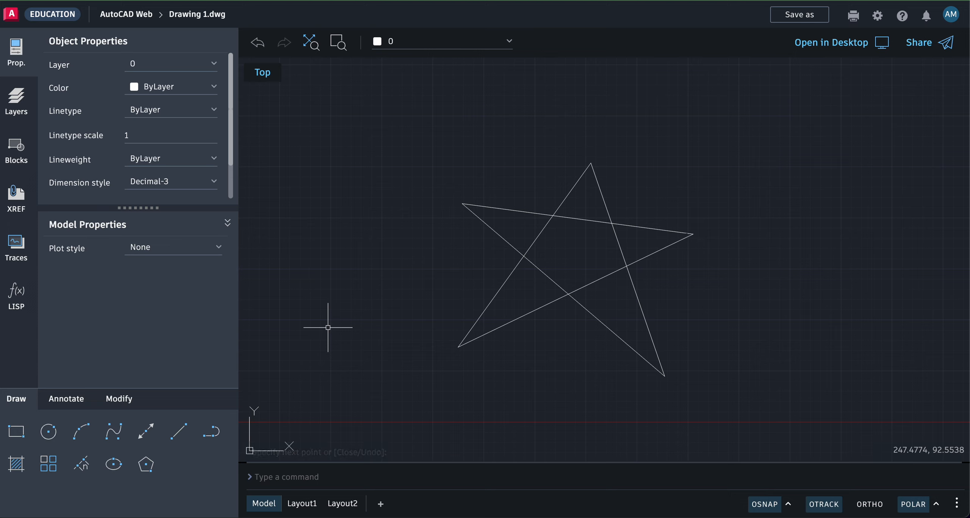
Draw a separate slanted line to the left of the star and undo it
left_click(179, 432)
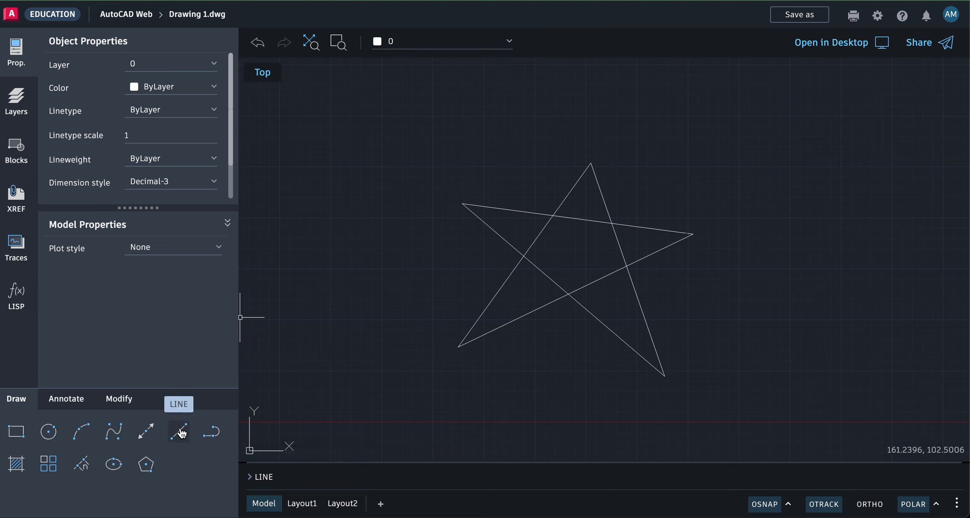
left_click(308, 277)
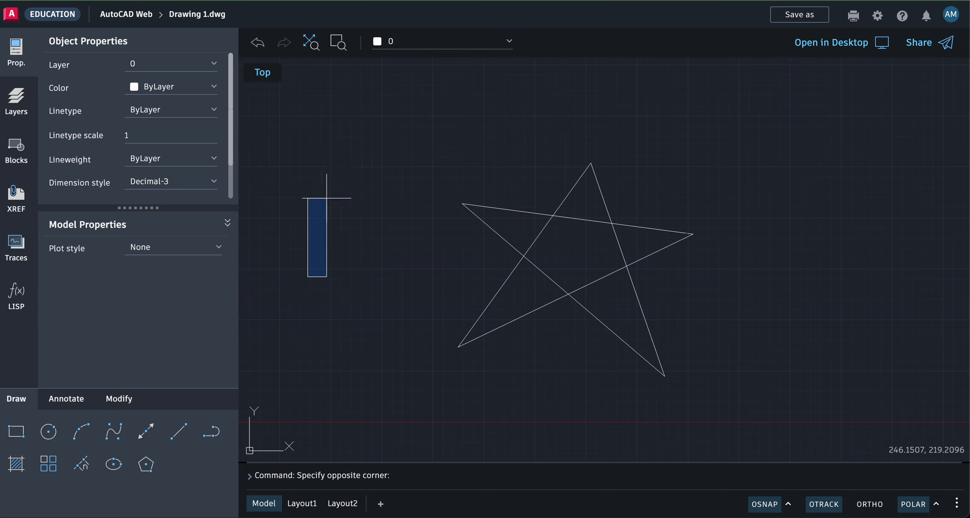
left_click(253, 328)
left_click(177, 433)
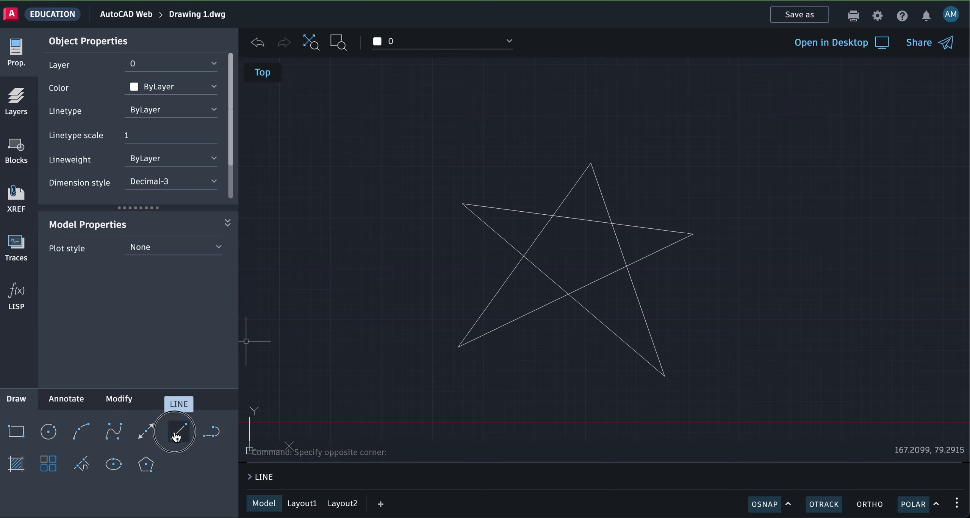
left_click(317, 279)
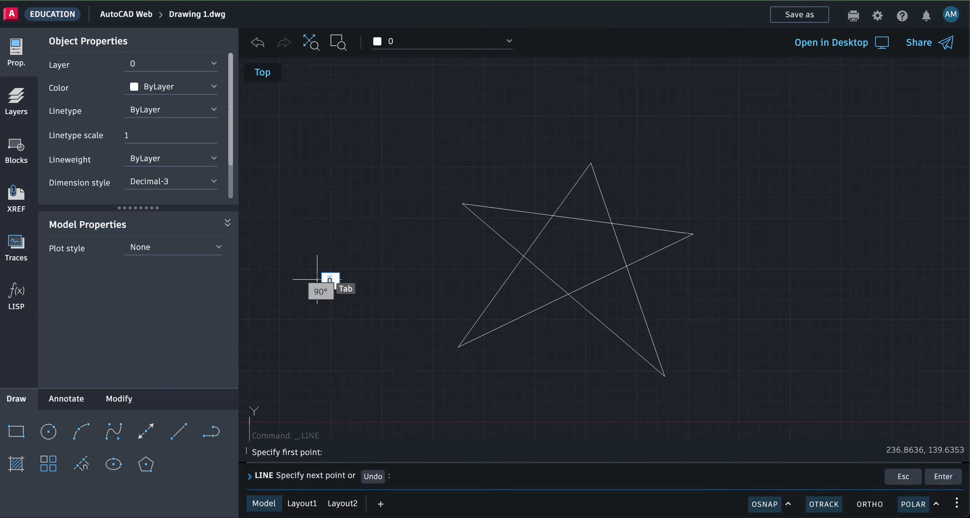
left_click(383, 123)
key("Return")
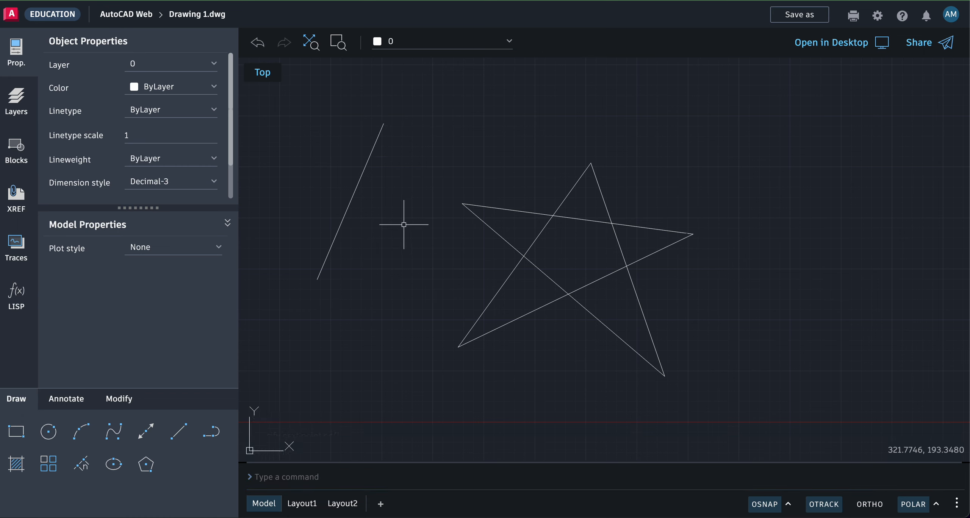
left_click(260, 44)
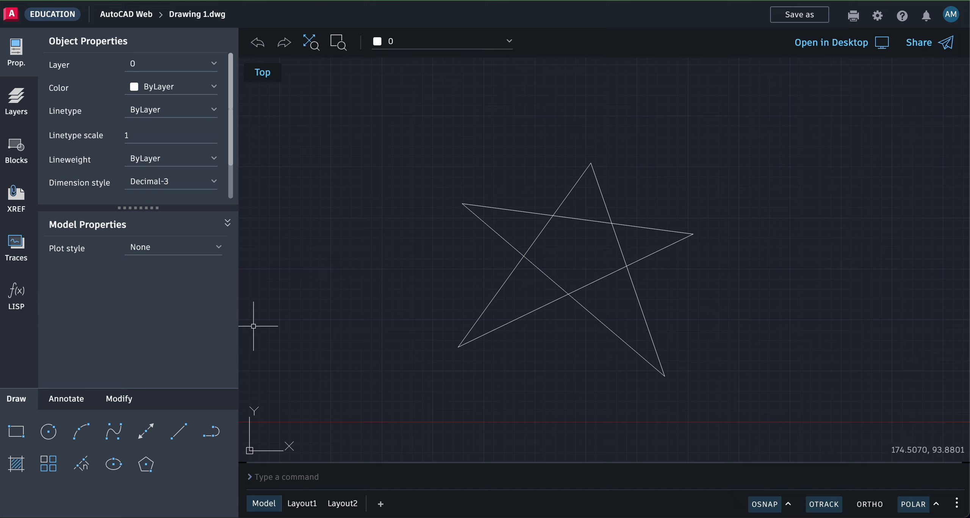
Copy all five lines of the star twice, placing one copy about 252 units to its right and another to its left
left_click(116, 400)
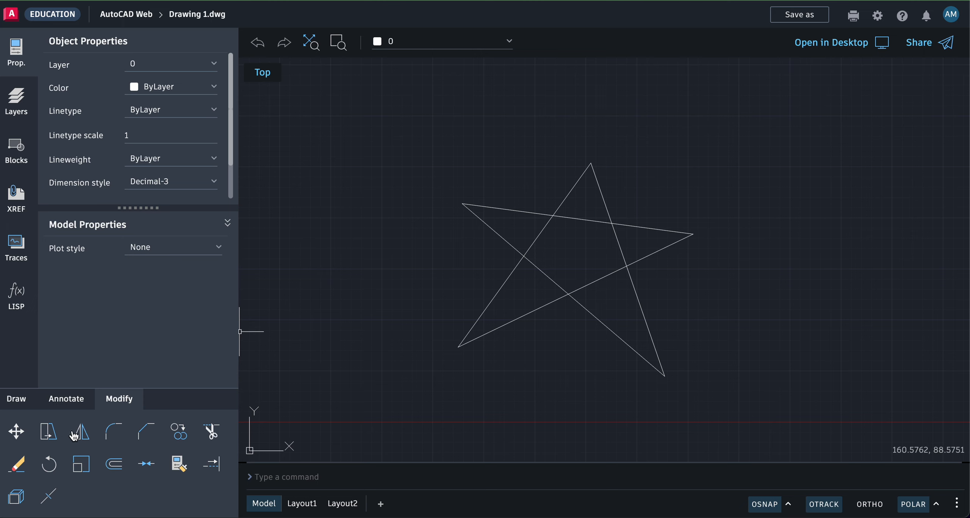
left_click(179, 433)
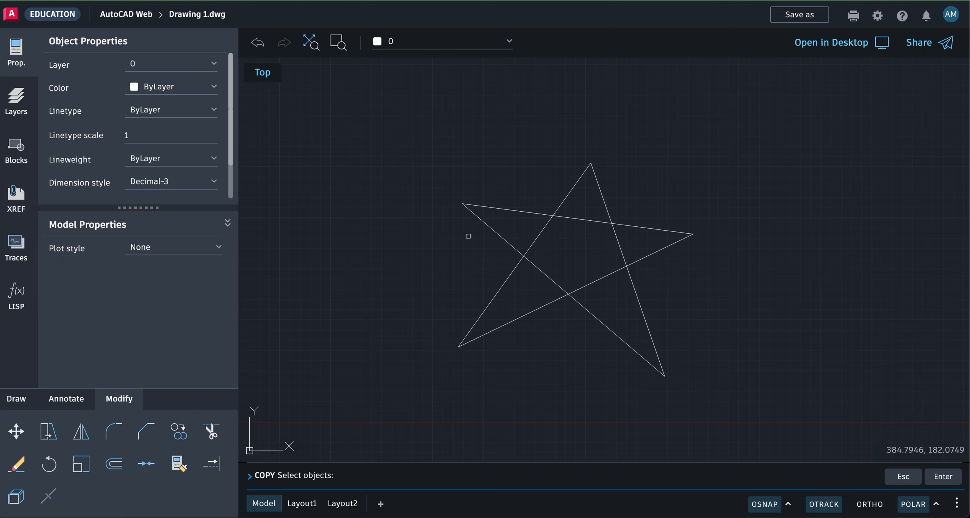
left_click(490, 226)
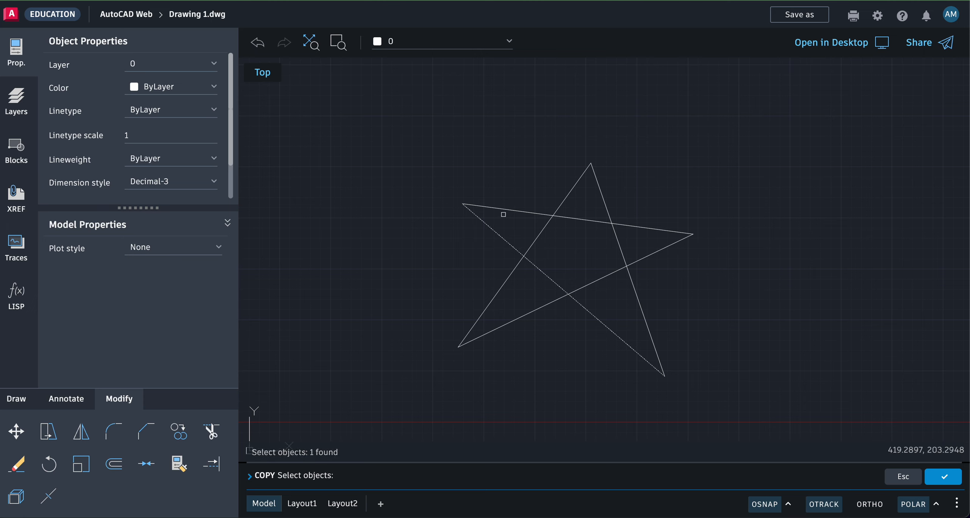
left_click(510, 210)
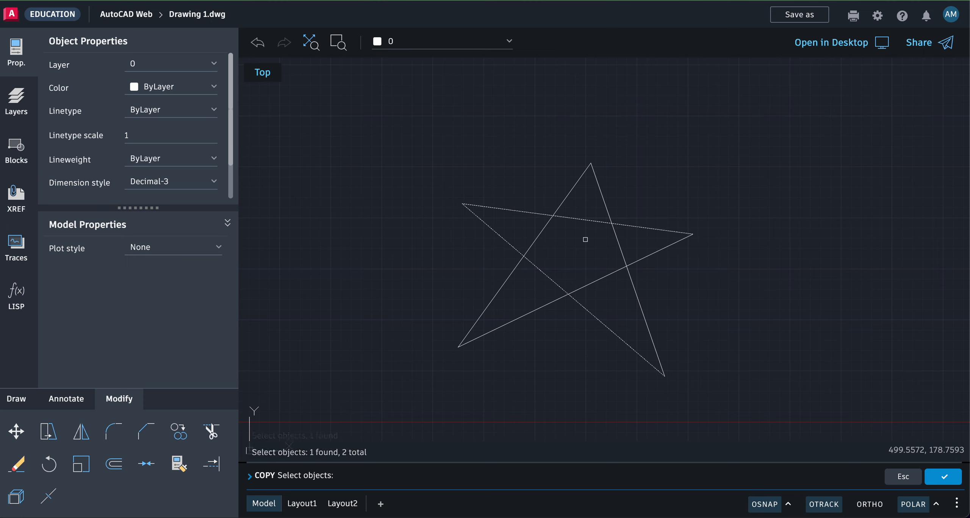
left_click(619, 242)
left_click(603, 277)
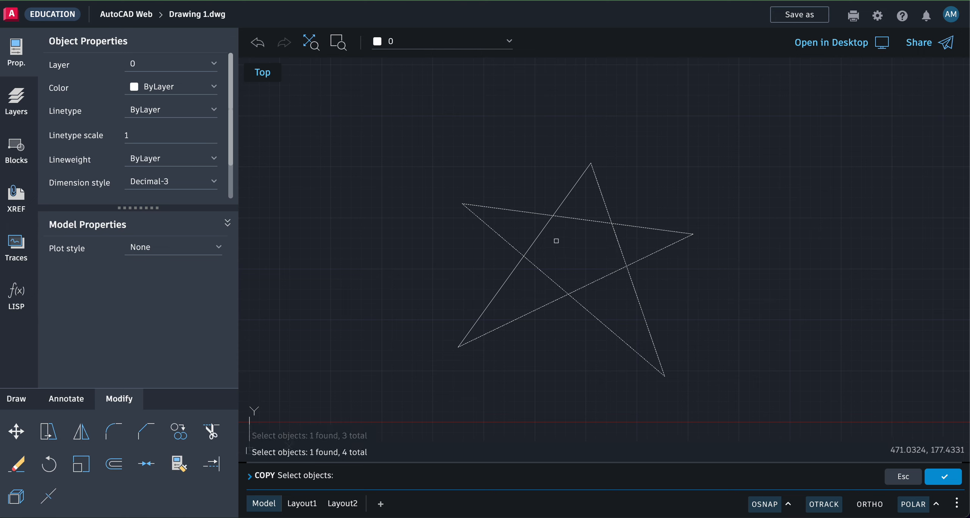
left_click(544, 227)
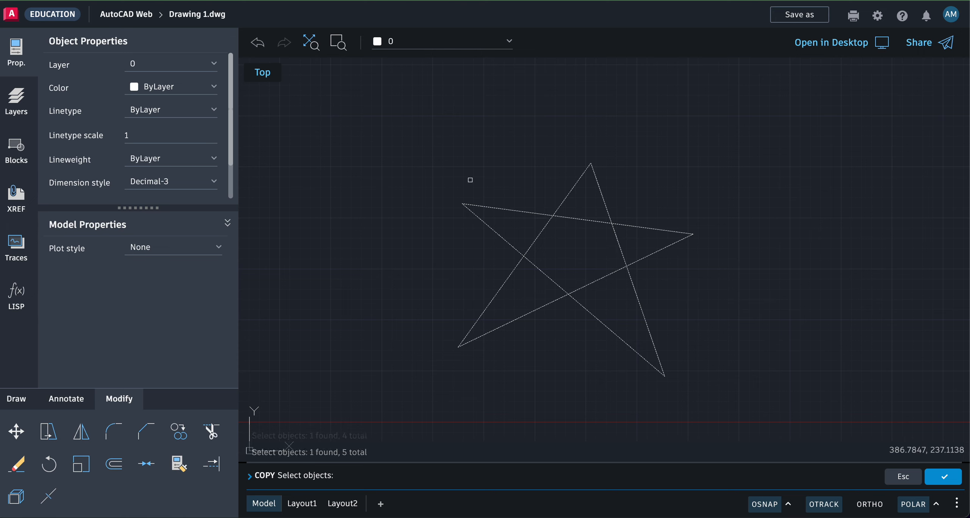
left_click(410, 113)
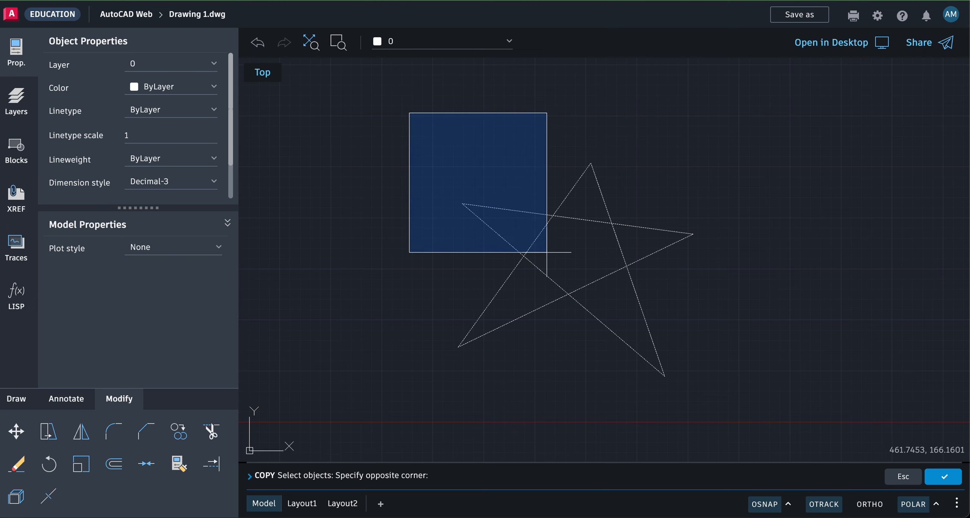
left_click(729, 406)
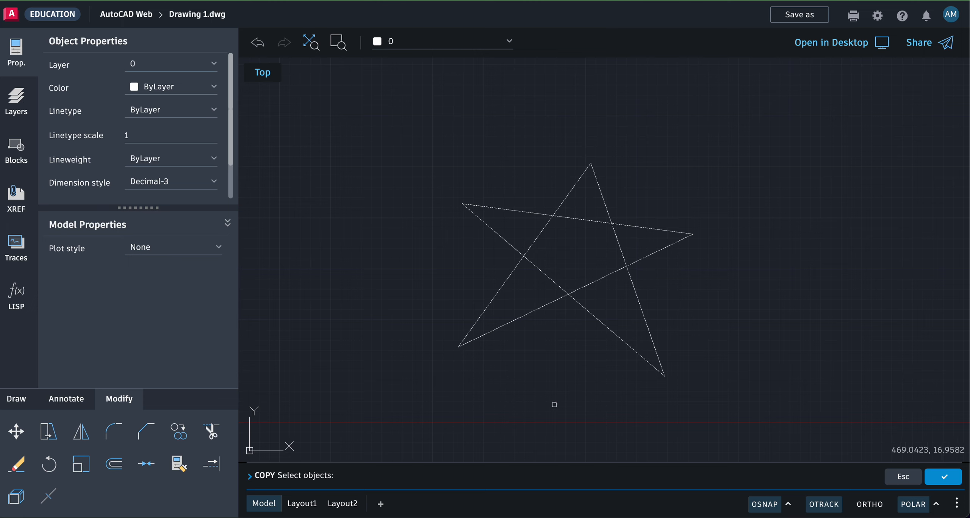
key("Return")
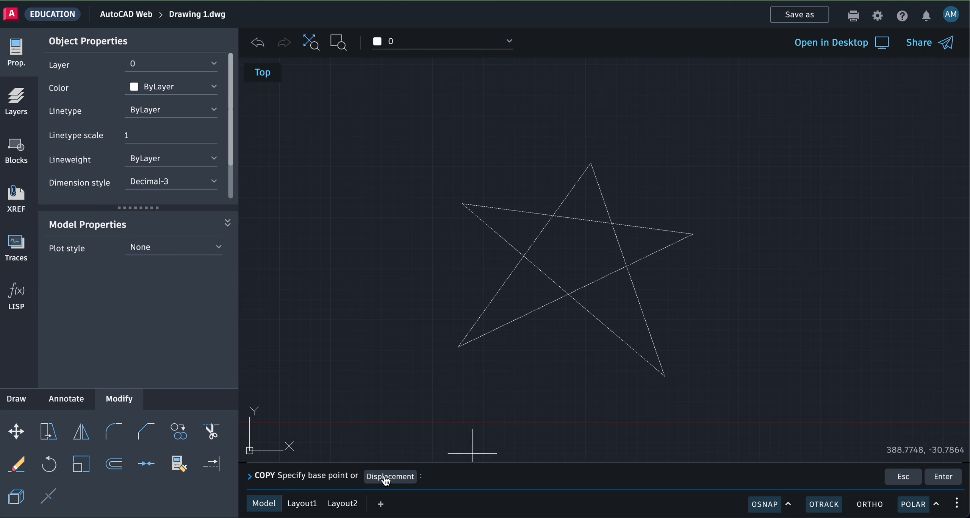
left_click(573, 252)
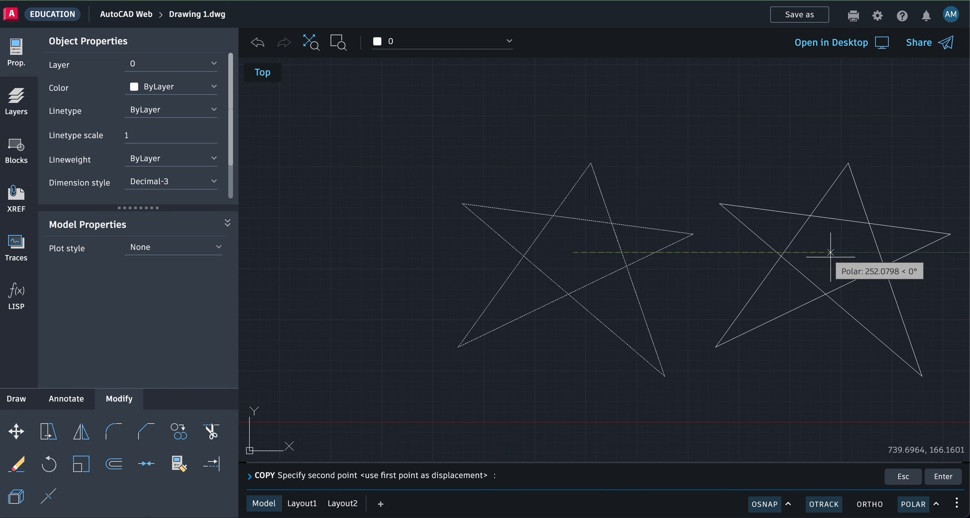
left_click(830, 253)
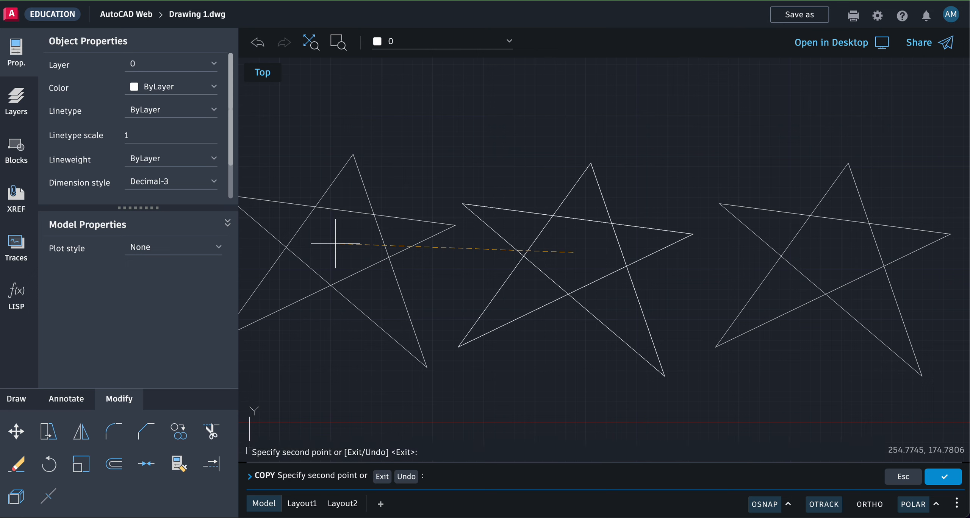
left_click(336, 244)
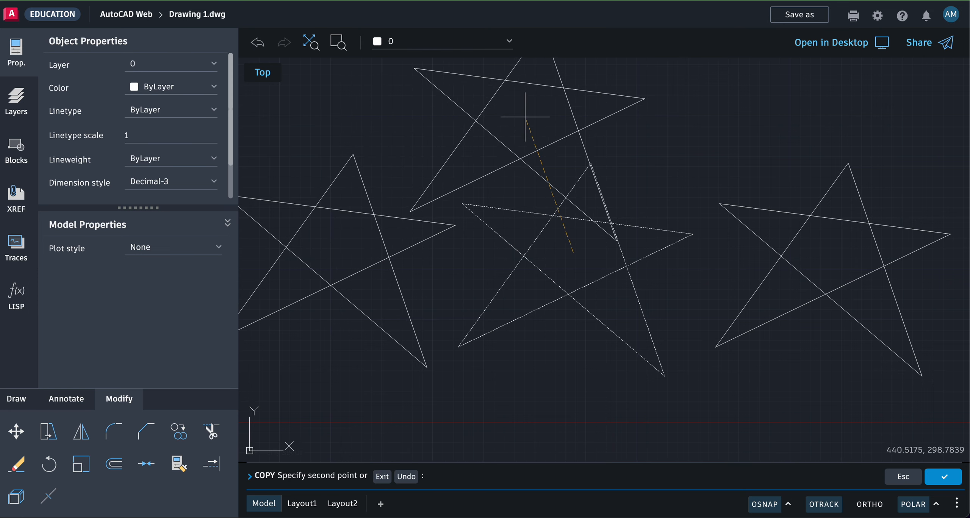
key("Return")
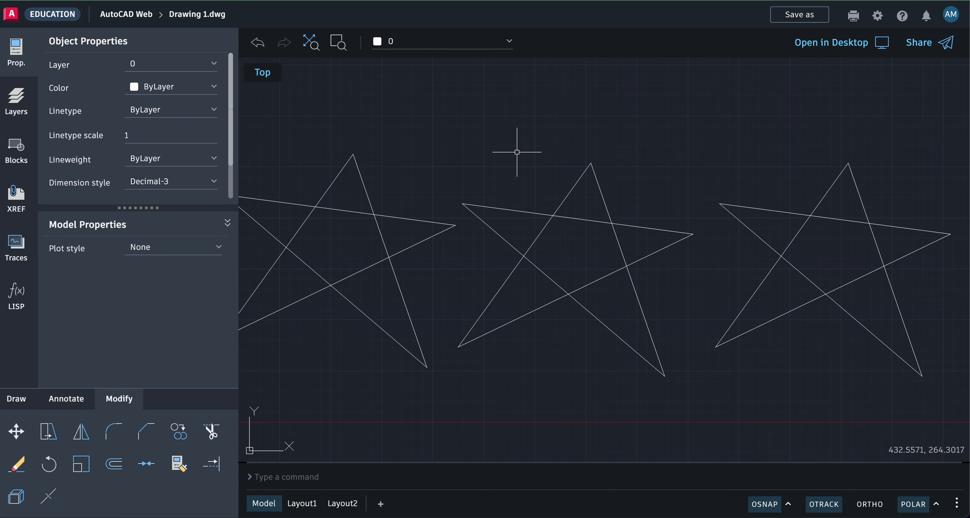
Examine the row of three stars at different zoom levels and positions, finishing with all three in view
scroll(517, 152, "down", 10)
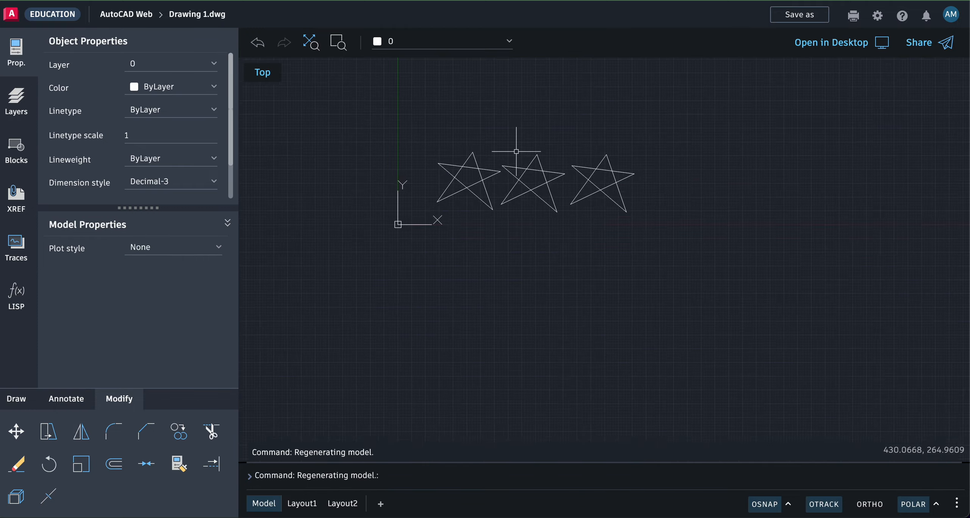
scroll(516, 150, "up", 12)
scroll(516, 151, "down", 7)
scroll(519, 148, "up", 8)
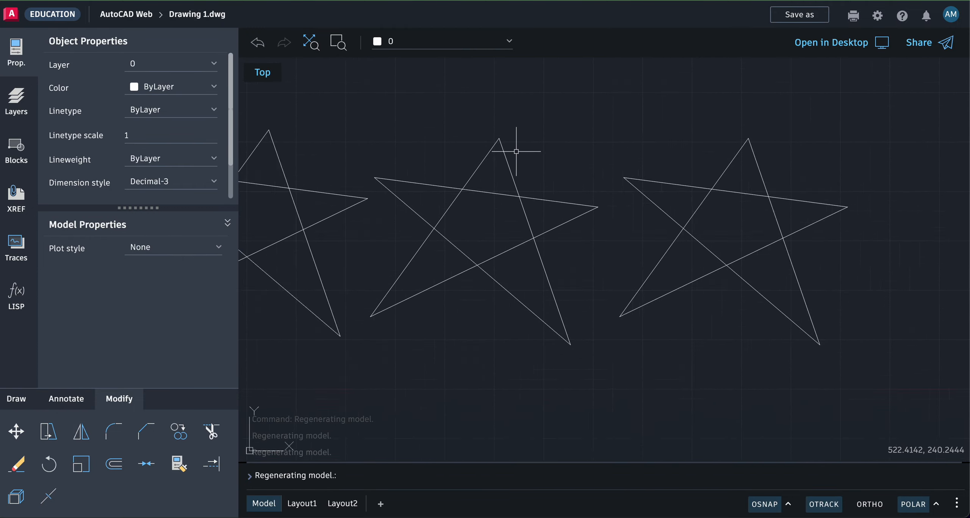
scroll(519, 148, "down", 6)
scroll(516, 151, "down", 6)
scroll(516, 151, "up", 5)
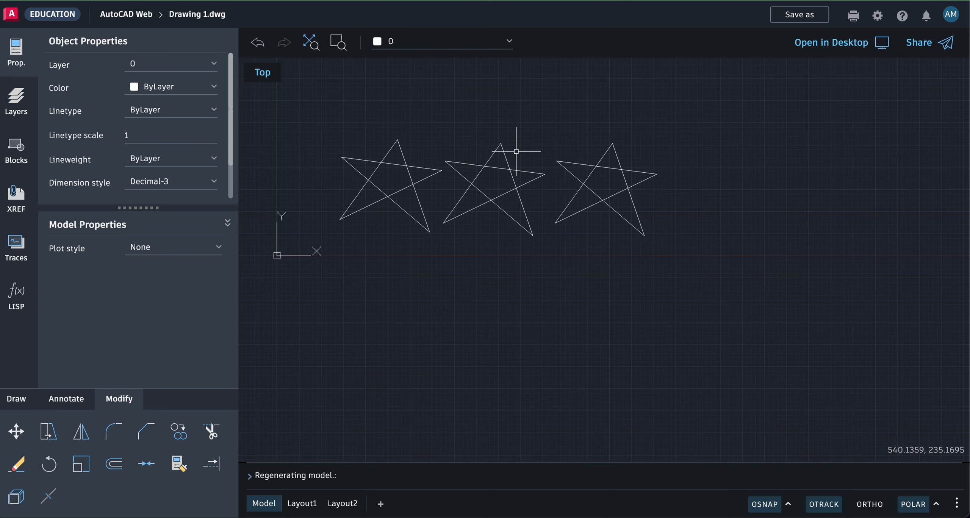
scroll(516, 152, "left", 2)
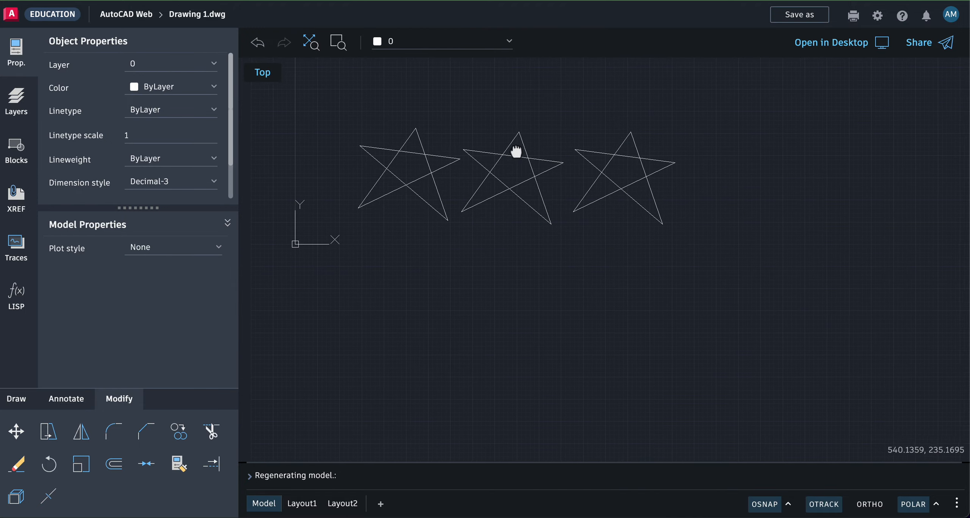
scroll(516, 151, "right", 3)
scroll(516, 151, "right", 1)
scroll(516, 151, "left", 3)
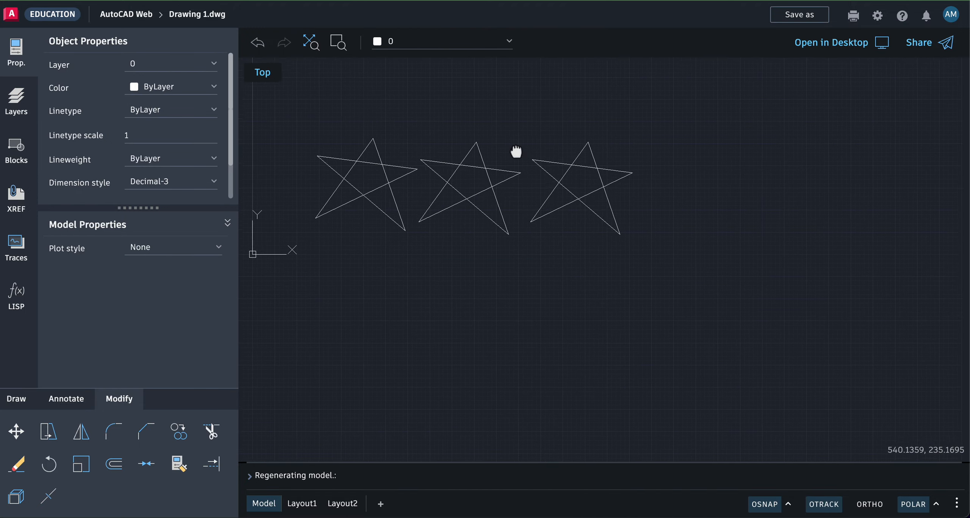
scroll(516, 152, "right", 2)
scroll(516, 151, "down", 2)
scroll(516, 152, "up", 3)
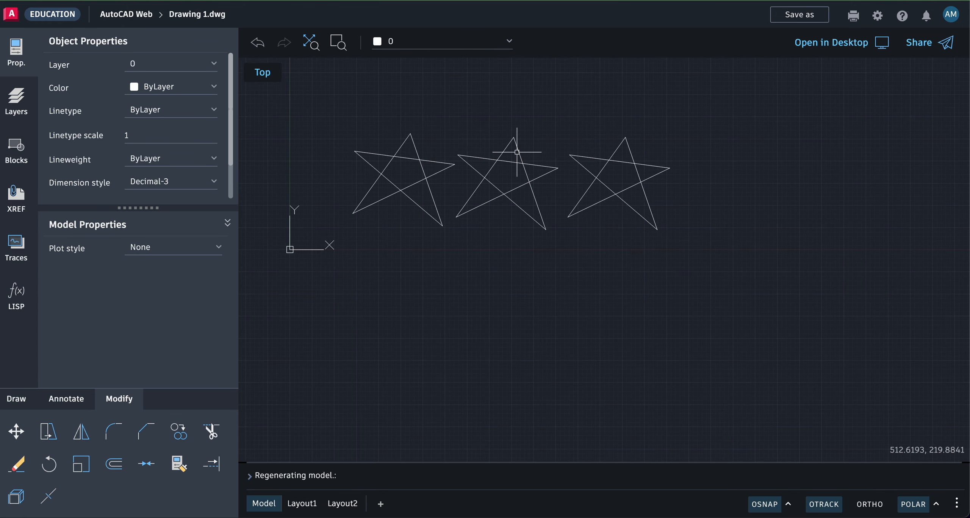
scroll(517, 152, "down", 3)
scroll(517, 152, "up", 5)
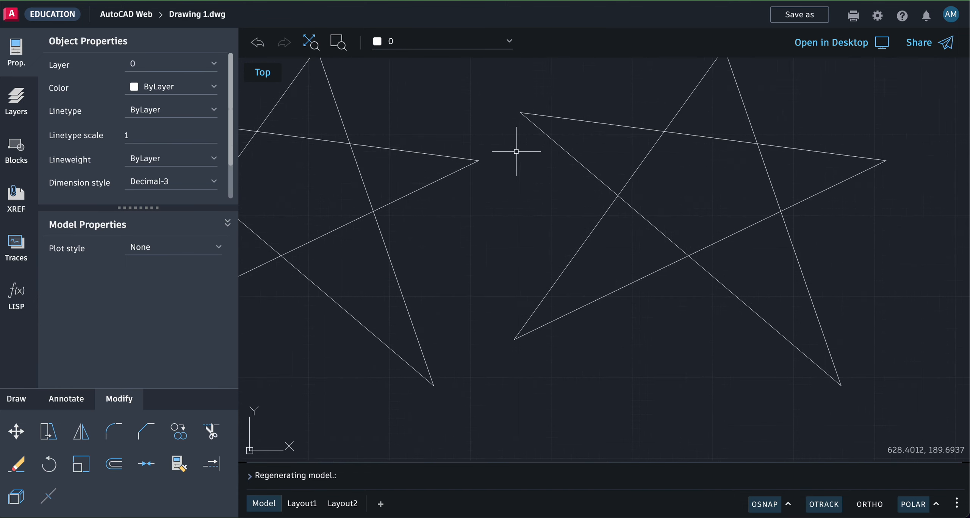
scroll(517, 152, "down", 3)
scroll(516, 151, "down", 2)
scroll(516, 152, "up", 4)
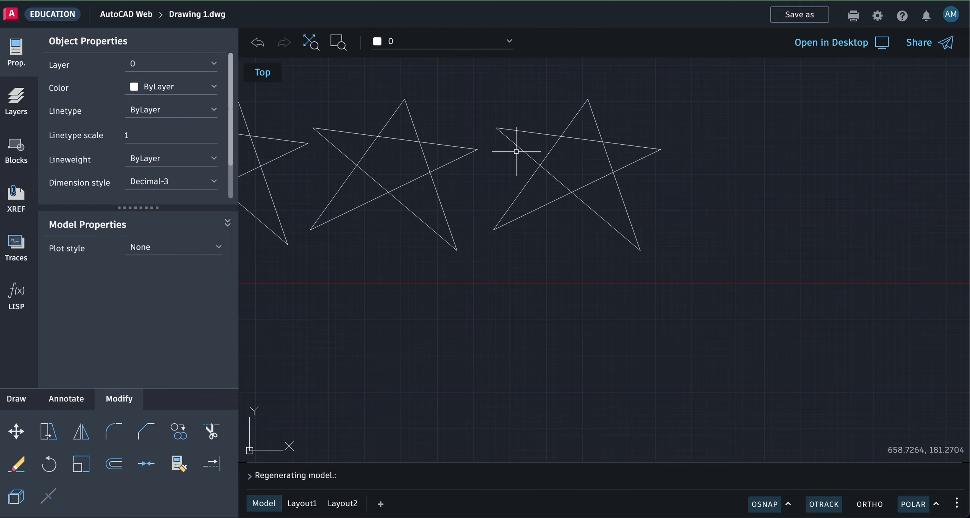
scroll(516, 152, "left", 4)
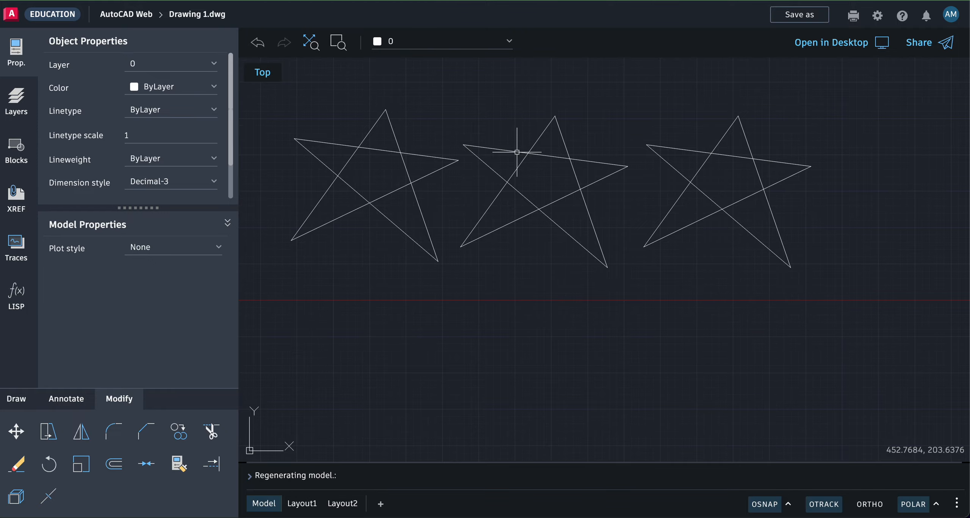
scroll(517, 152, "left", 2)
scroll(516, 152, "right", 3)
scroll(516, 151, "left", 1)
scroll(516, 152, "down", 1)
scroll(516, 151, "up", 2)
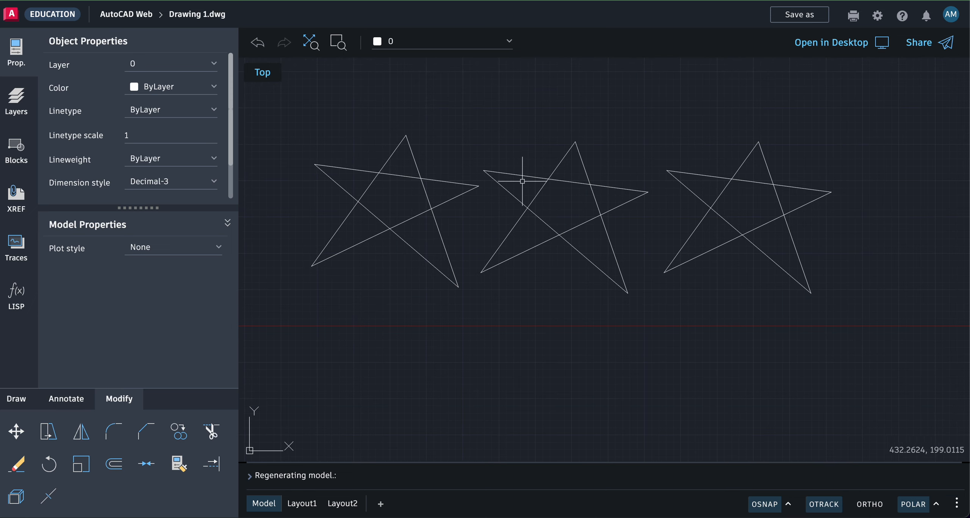
scroll(523, 182, "left", 1)
scroll(522, 182, "right", 2)
scroll(522, 182, "left", 1)
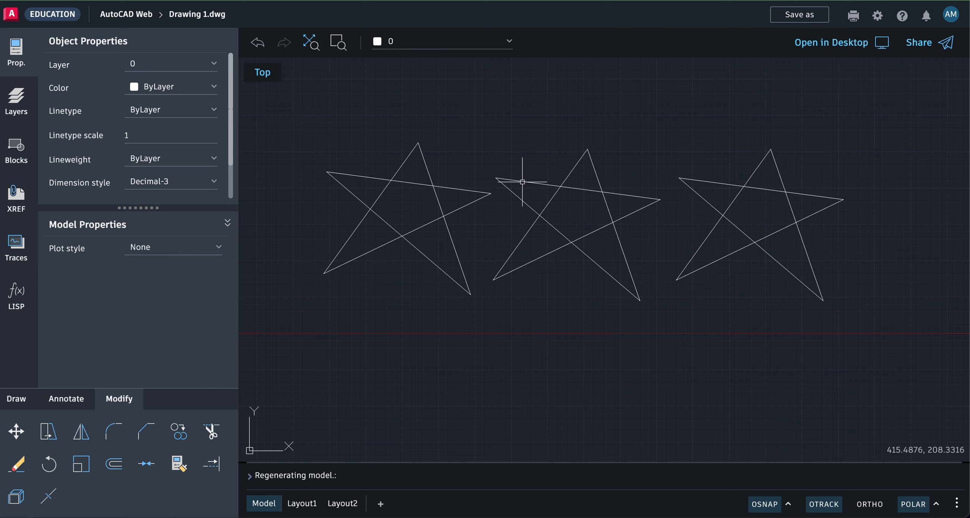
scroll(522, 183, "down", 3)
scroll(522, 182, "up", 3)
scroll(522, 183, "down", 2)
scroll(522, 182, "up", 2)
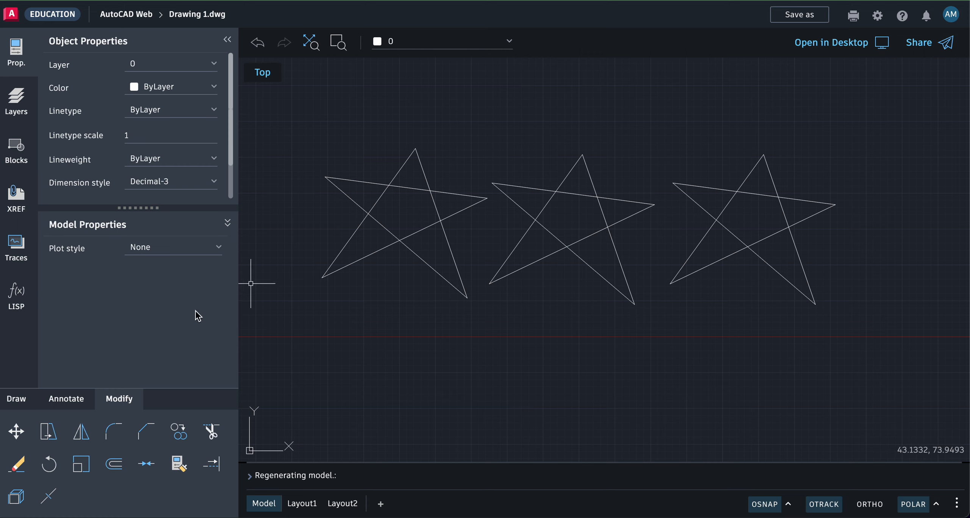
Erase the slanted line joining the top and lower-left points of the leftmost star
left_click(17, 467)
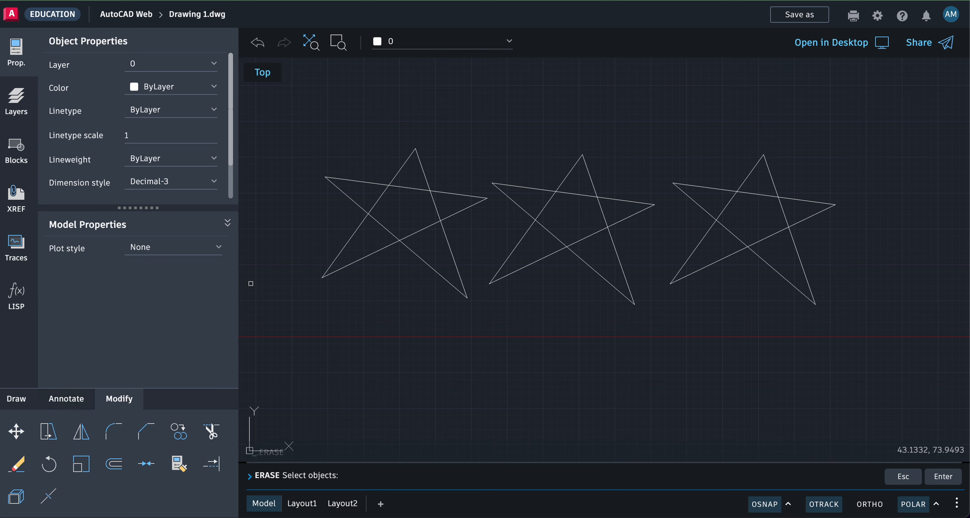
left_click(346, 240)
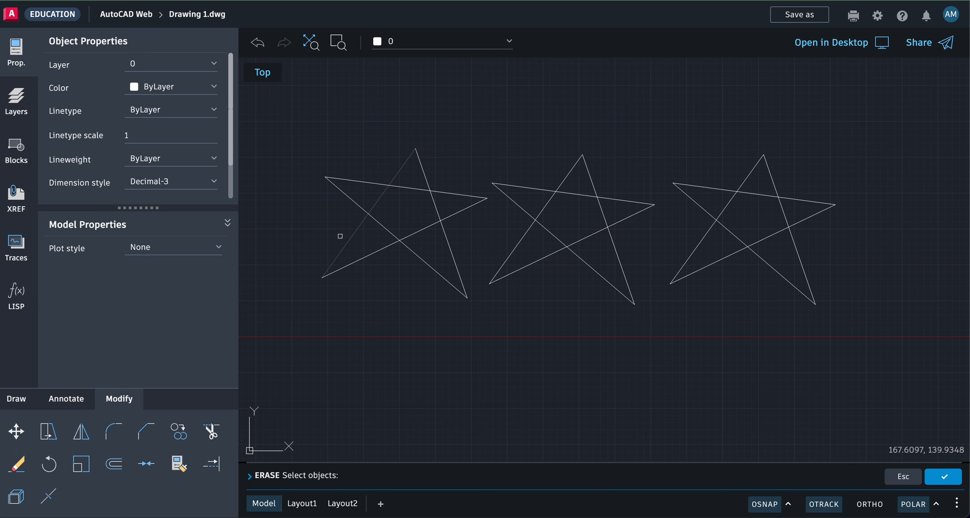
key("Return")
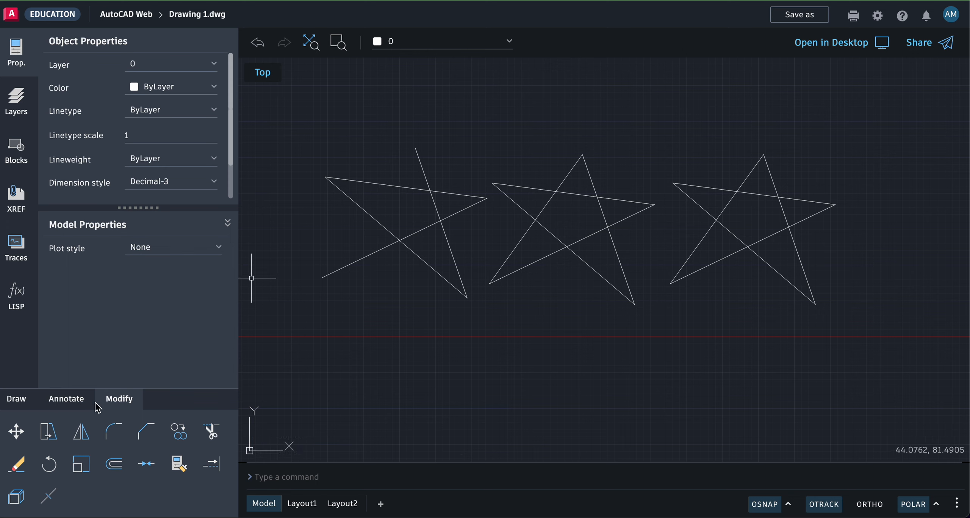
Erase the remaining four lines of the leftmost star together
left_click(16, 463)
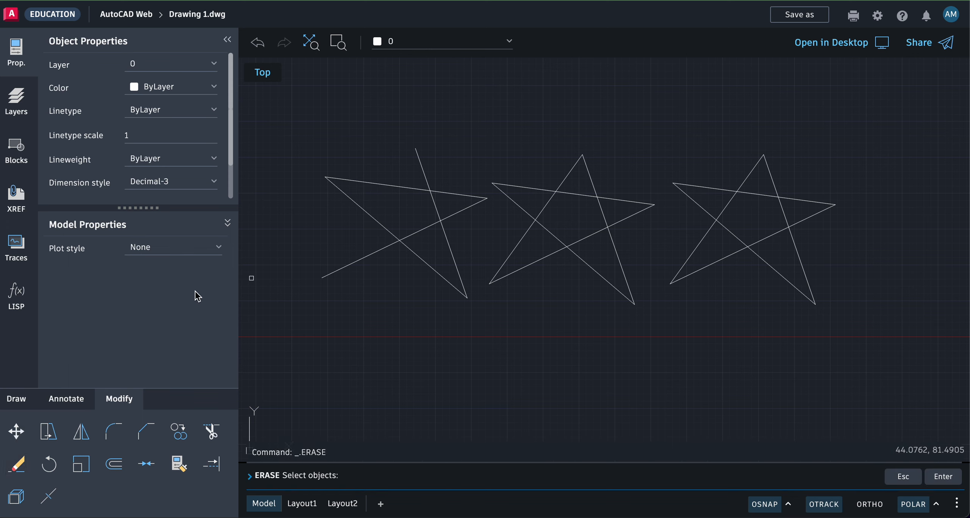
left_click(357, 205)
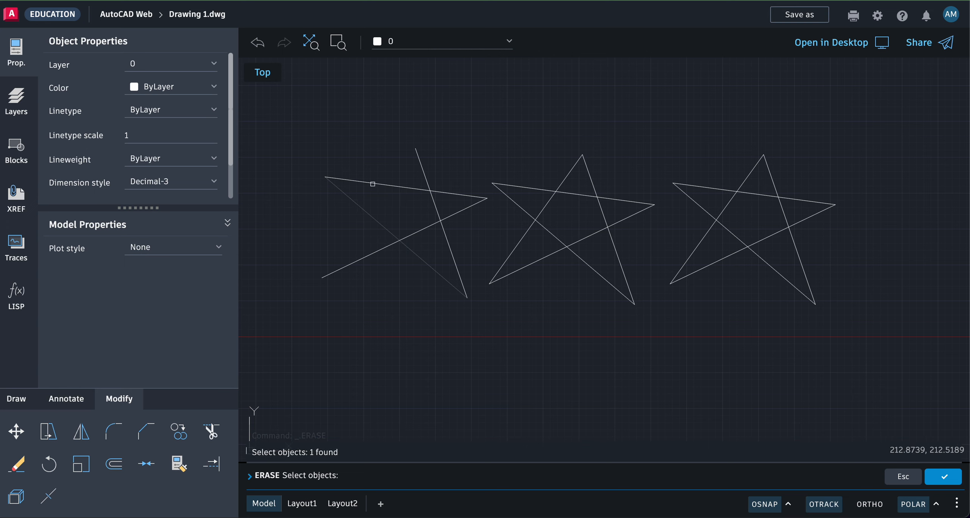
left_click(375, 181)
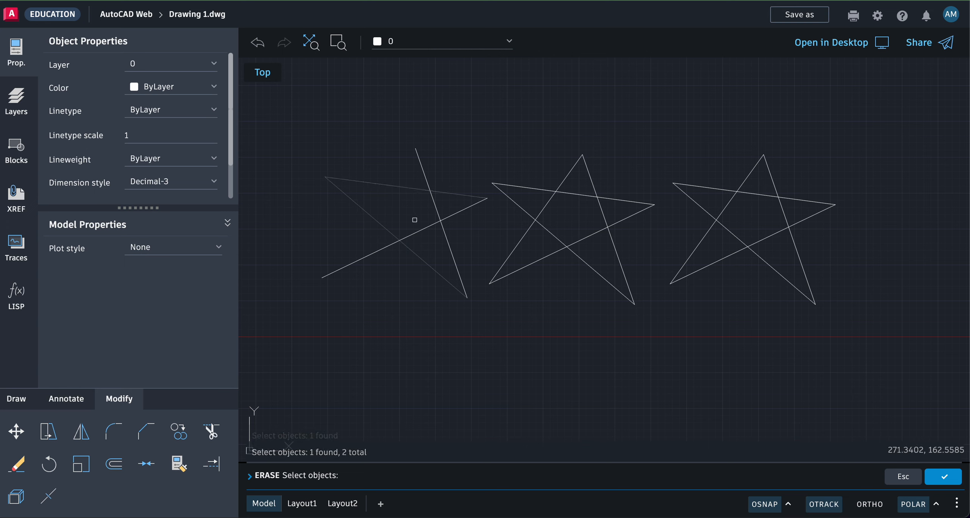
left_click(420, 230)
left_click(443, 229)
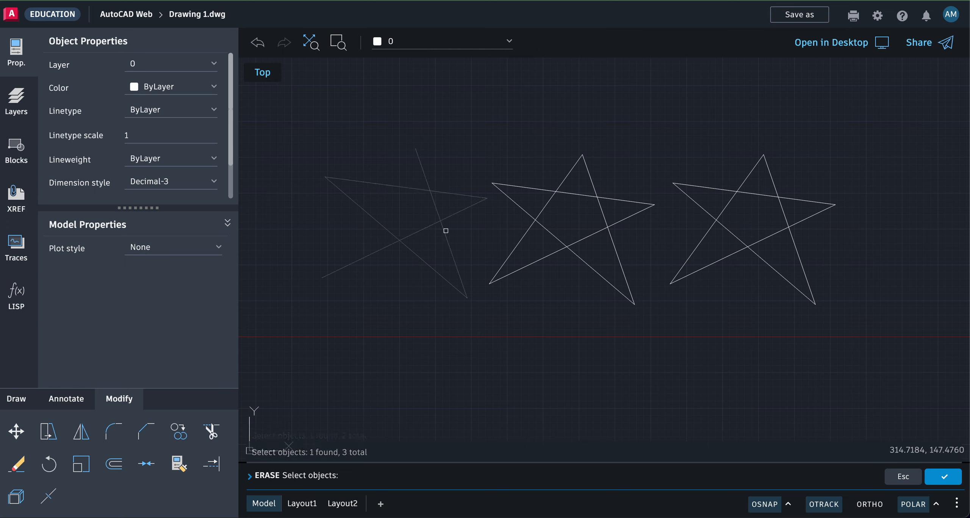
key("Return")
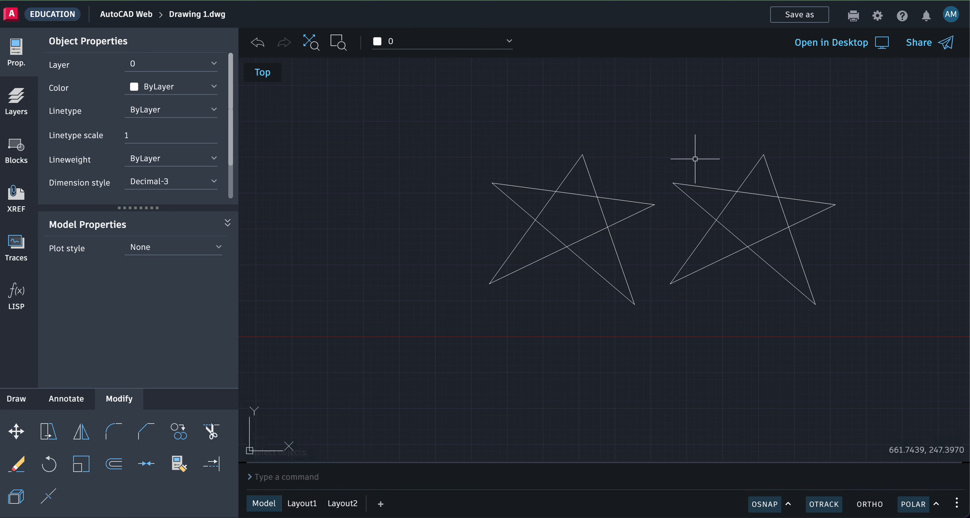
Erase the whole rightmost star by enclosing all of its lines in one selection window
left_click(17, 465)
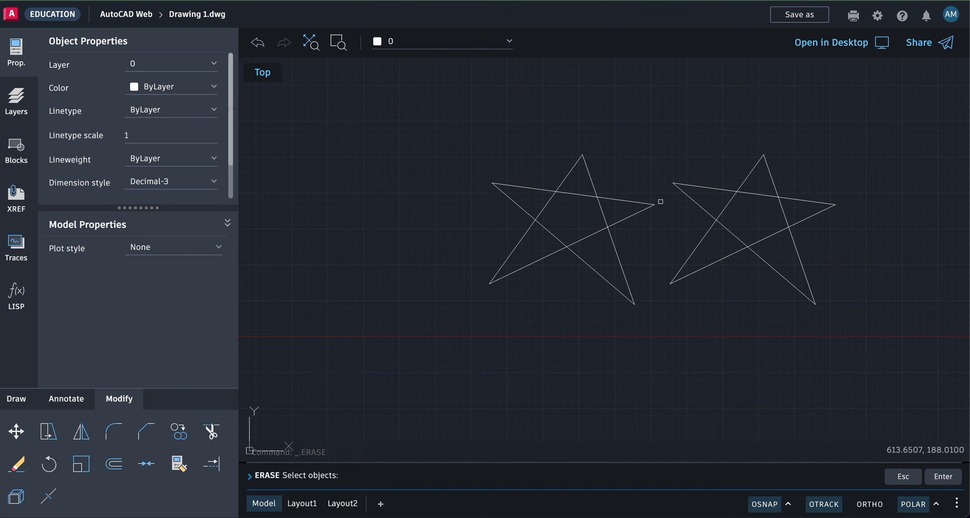
left_click(662, 119)
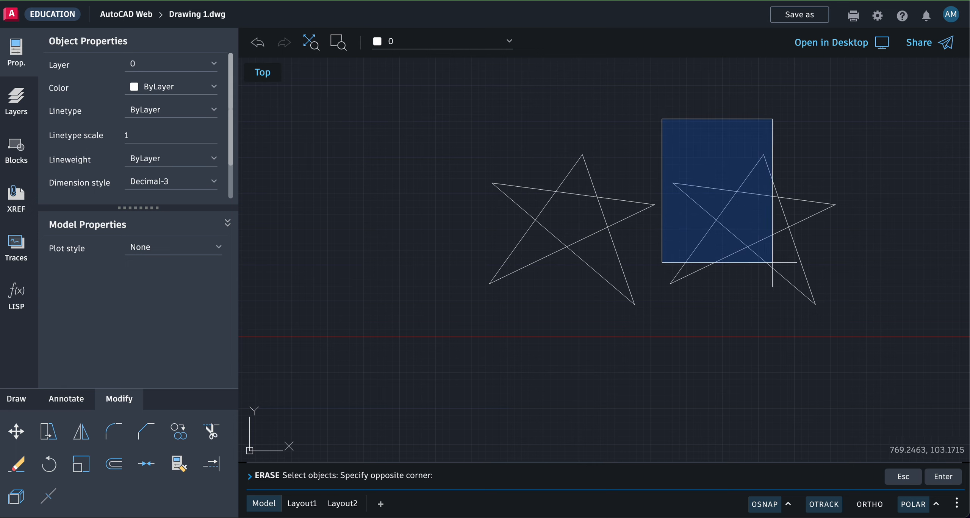
left_click(859, 323)
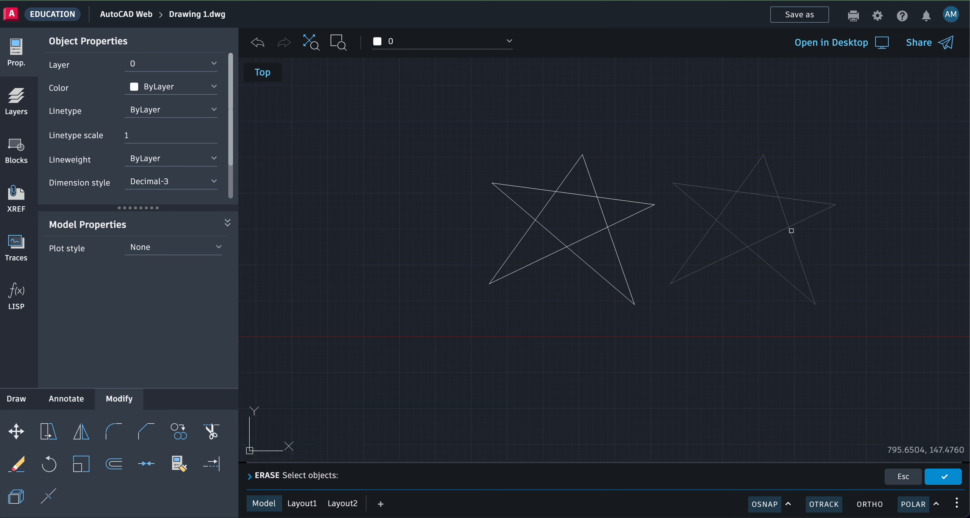
key("Return")
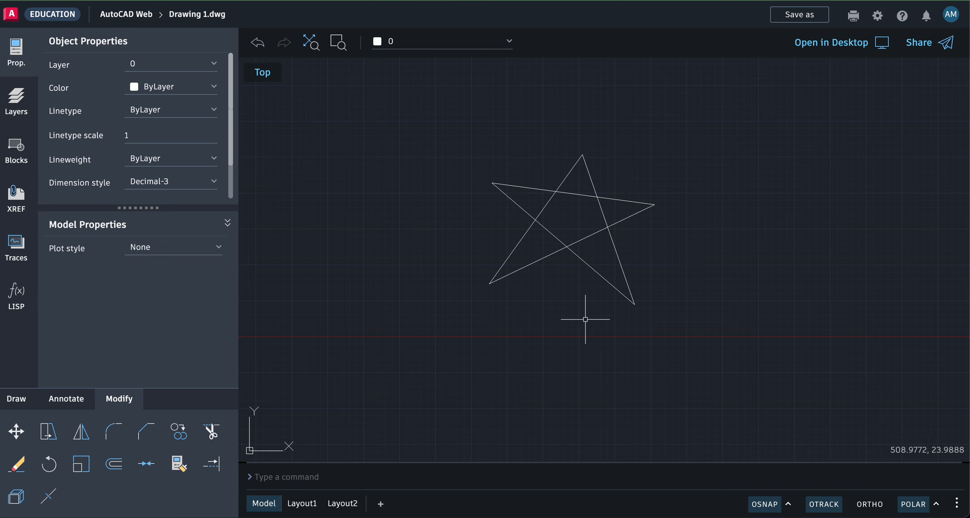
Trim away all five inner segments of the remaining star, leaving only its outer outline
left_click(212, 432)
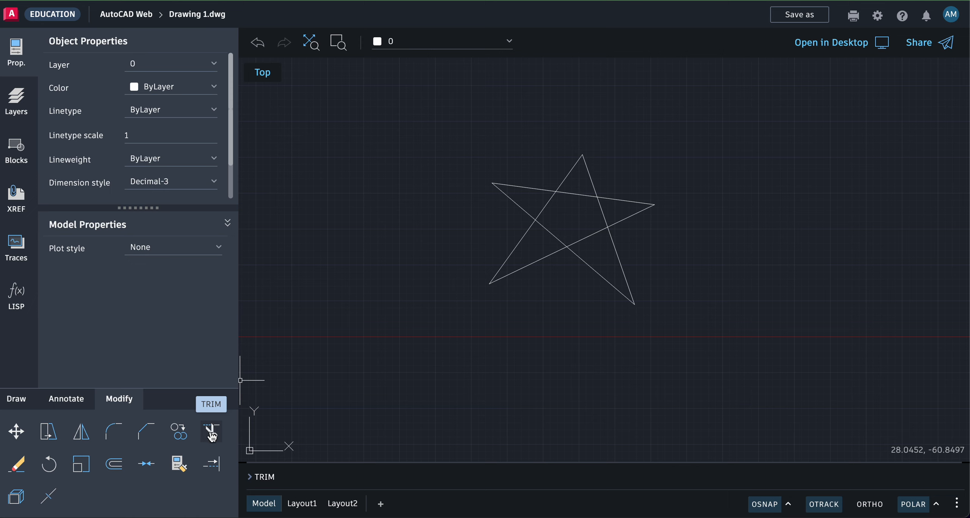
left_click(212, 434)
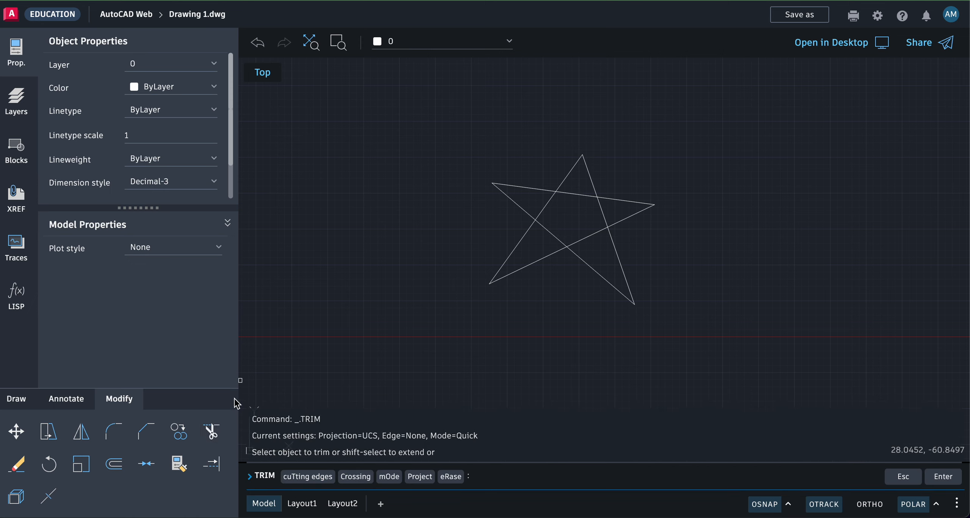
left_click(547, 203)
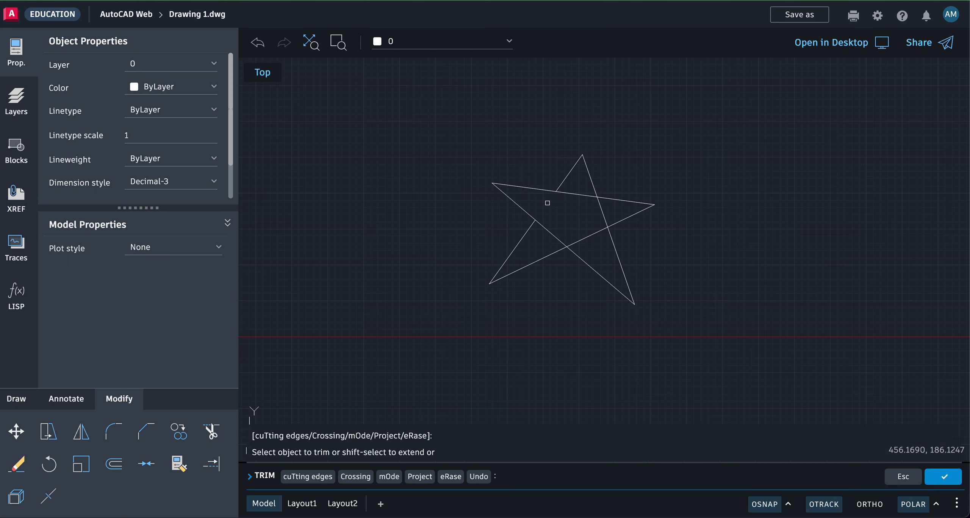
left_click(548, 232)
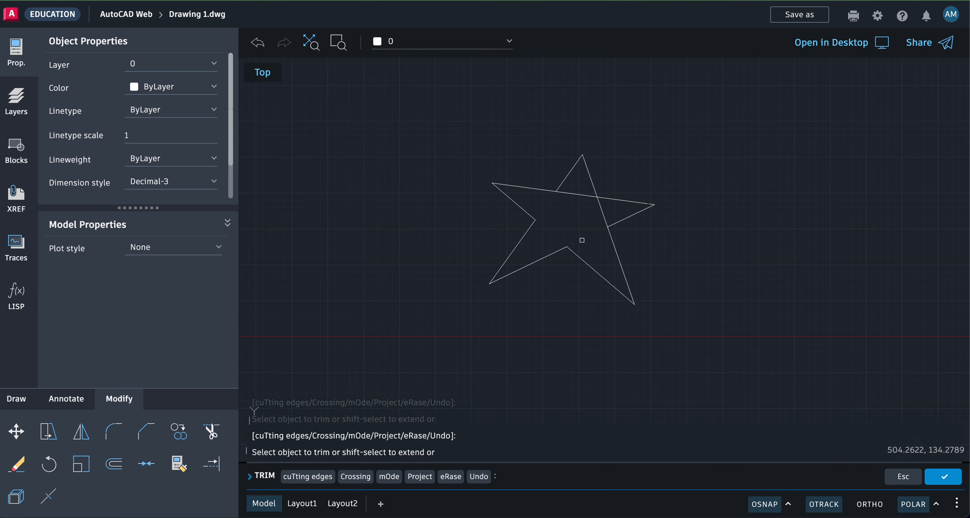
left_click(602, 213)
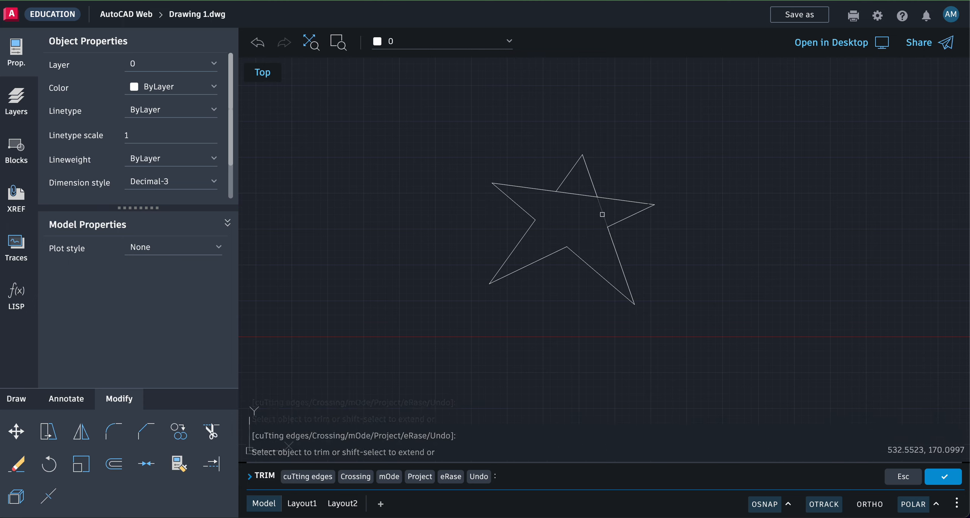
left_click(580, 195)
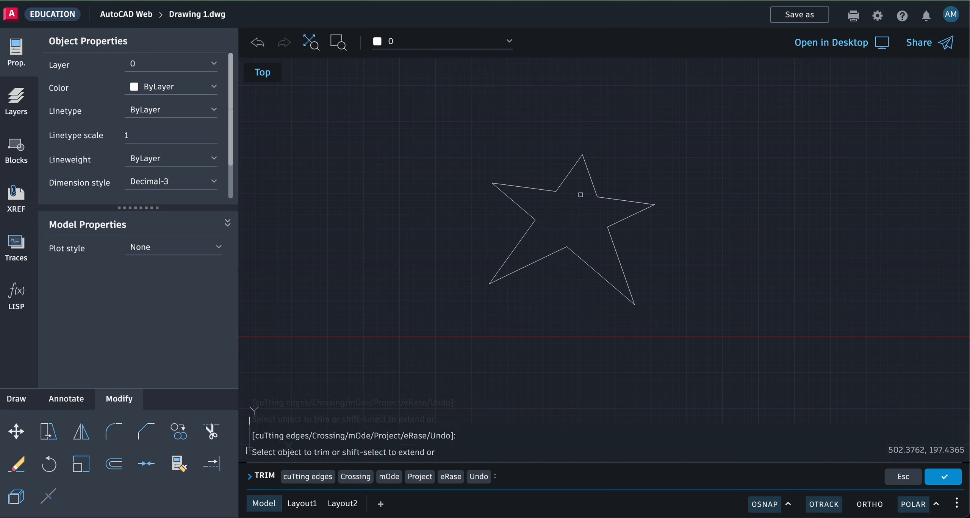
key("Return")
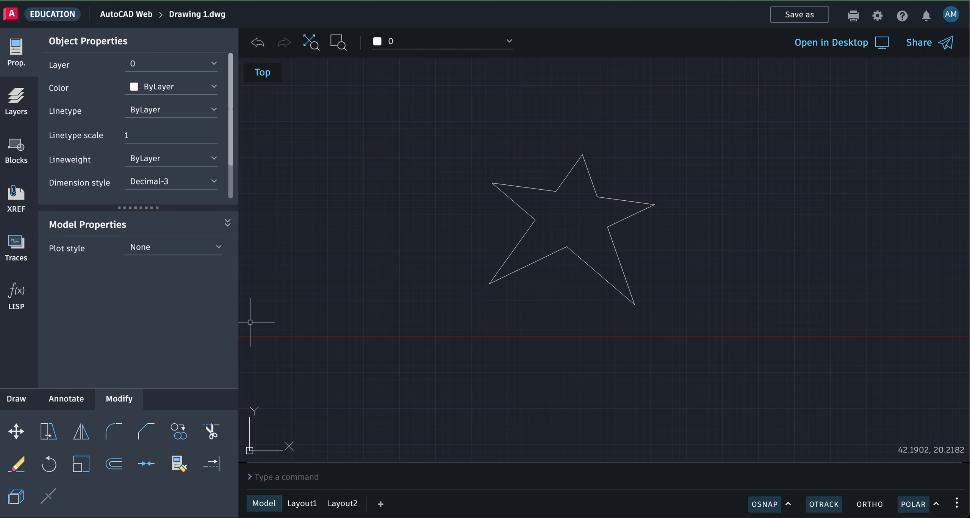
Draw a smaller five-pointed star from connected crossing lines to the left of the trimmed star, closing it at its starting point
left_click(19, 400)
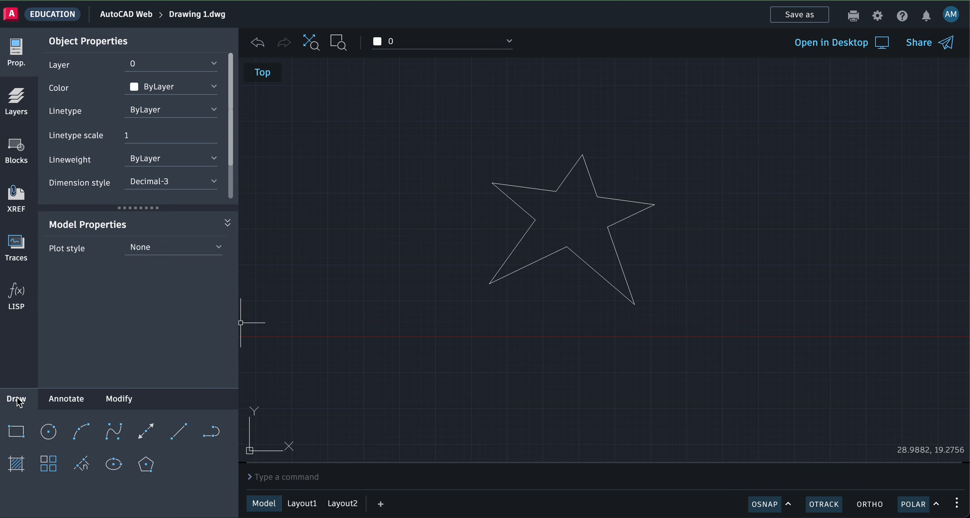
left_click(178, 432)
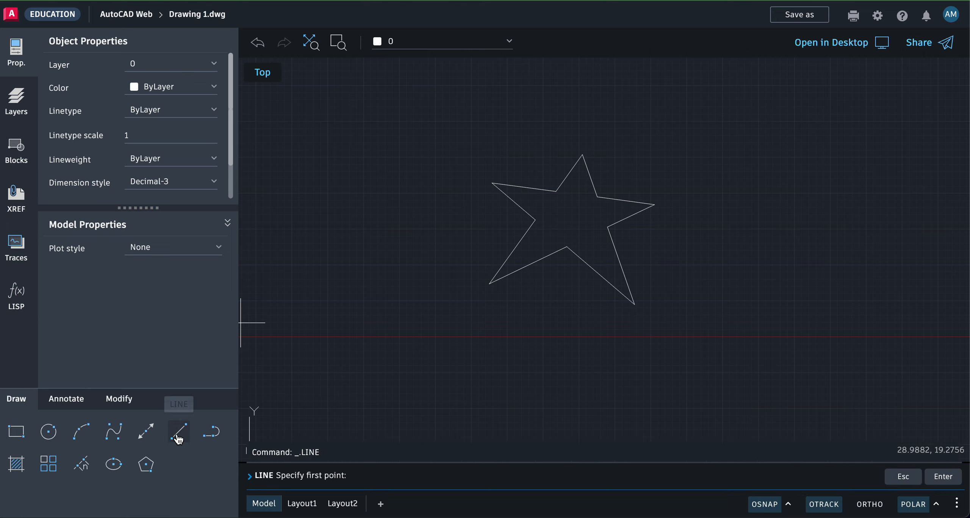
left_click(300, 278)
left_click(363, 190)
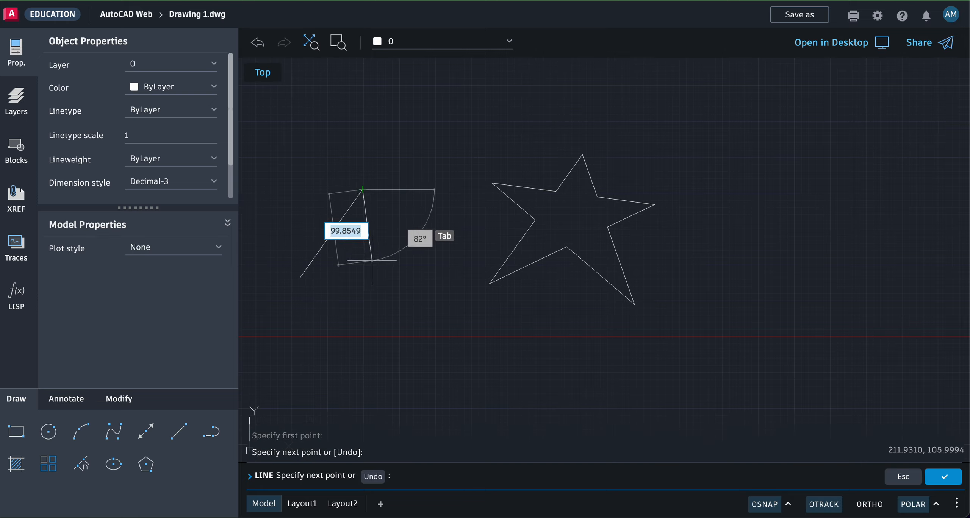
left_click(383, 301)
left_click(295, 210)
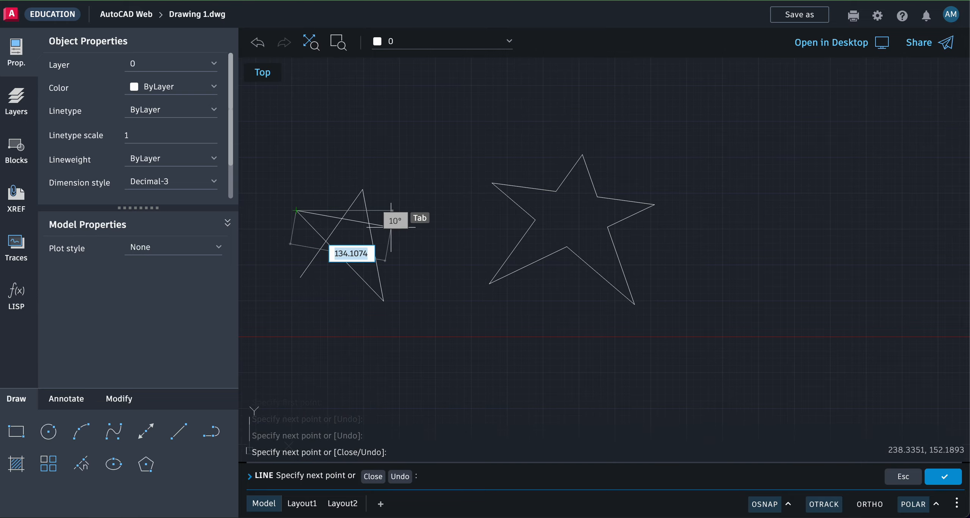
left_click(403, 230)
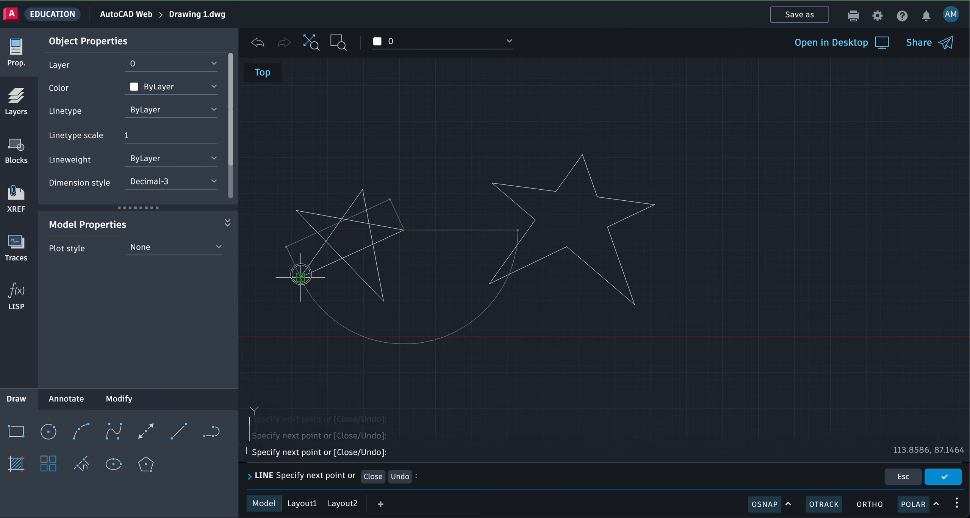
left_click(301, 278)
key("Return")
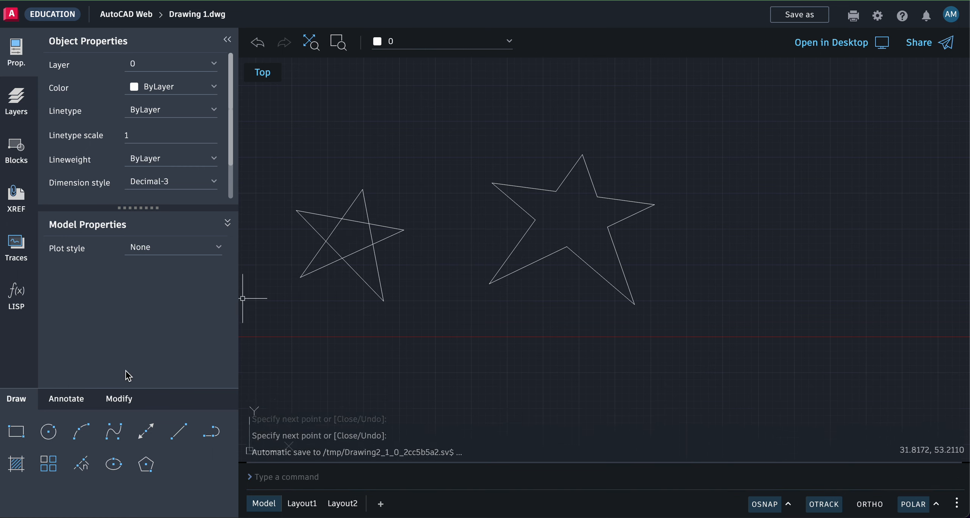
Copy all five lines of the small star once, placing the copy about 154 units right and 181 units down
left_click(120, 401)
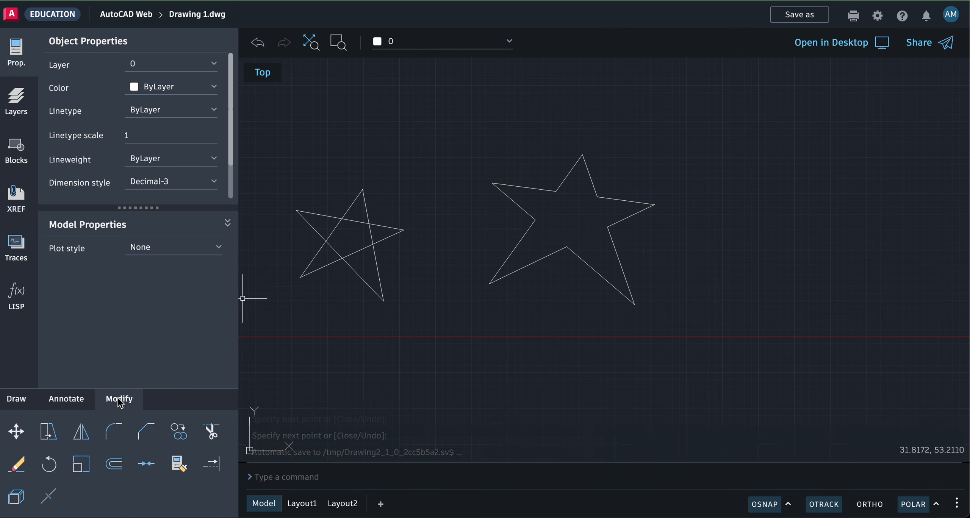
left_click(179, 431)
left_click(263, 316)
left_click(405, 173)
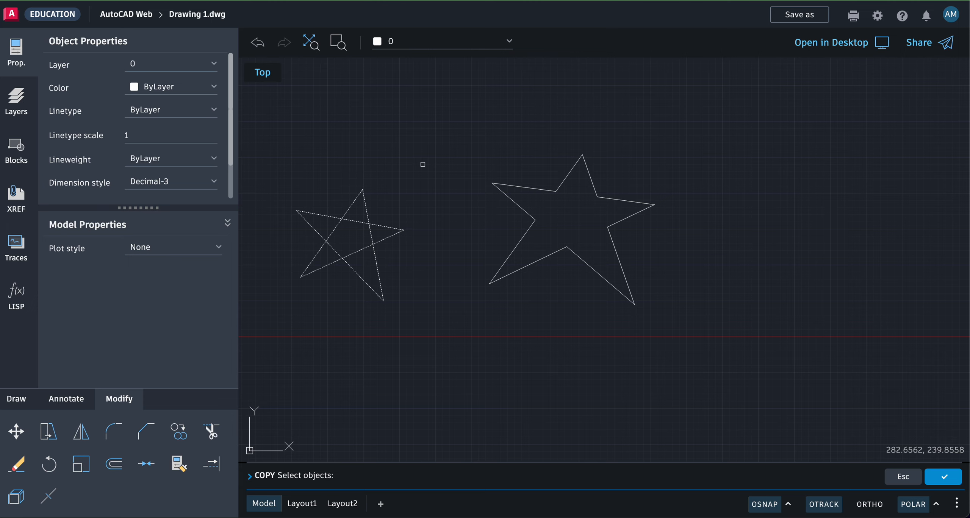
key("Return")
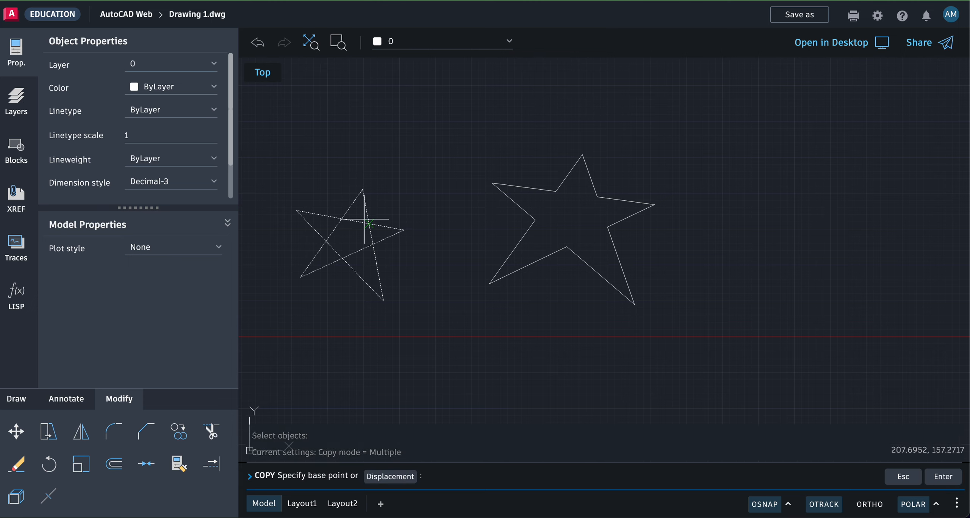
left_click(349, 235)
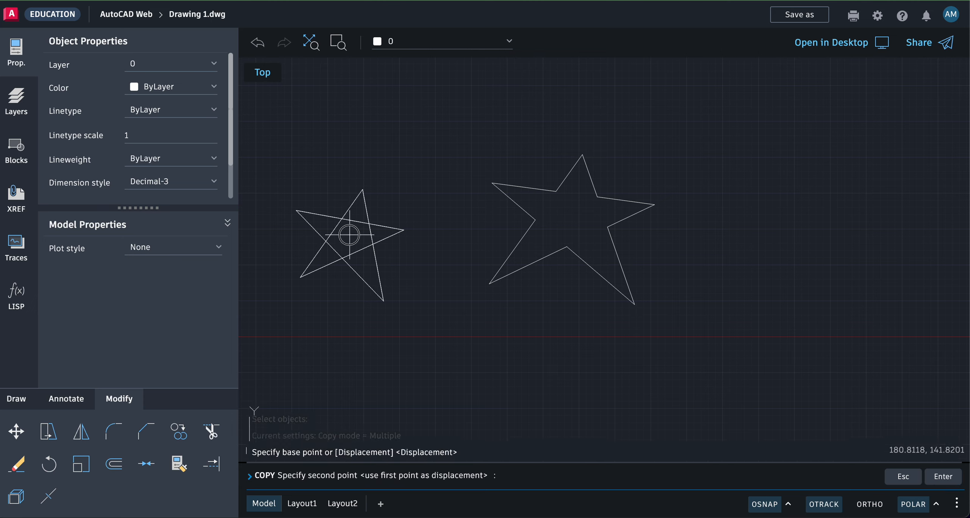
left_click(460, 364)
key("Return")
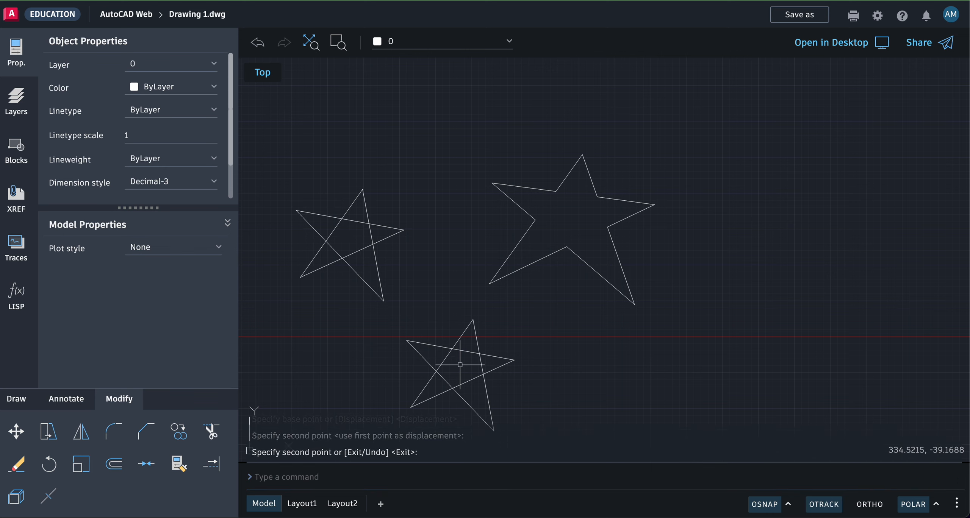
Erase the slanted line joining the top and lower-left points of the original small star
left_click(16, 465)
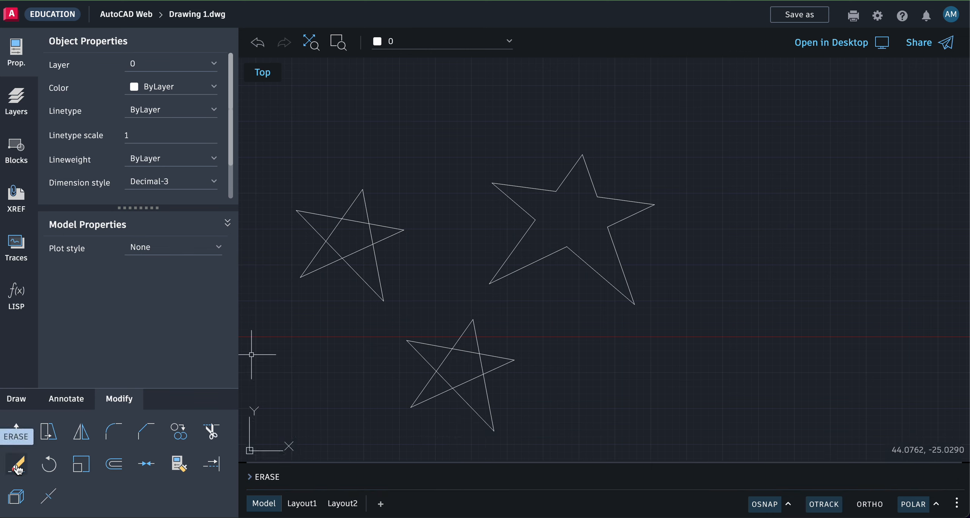
left_click(312, 261)
key("Return")
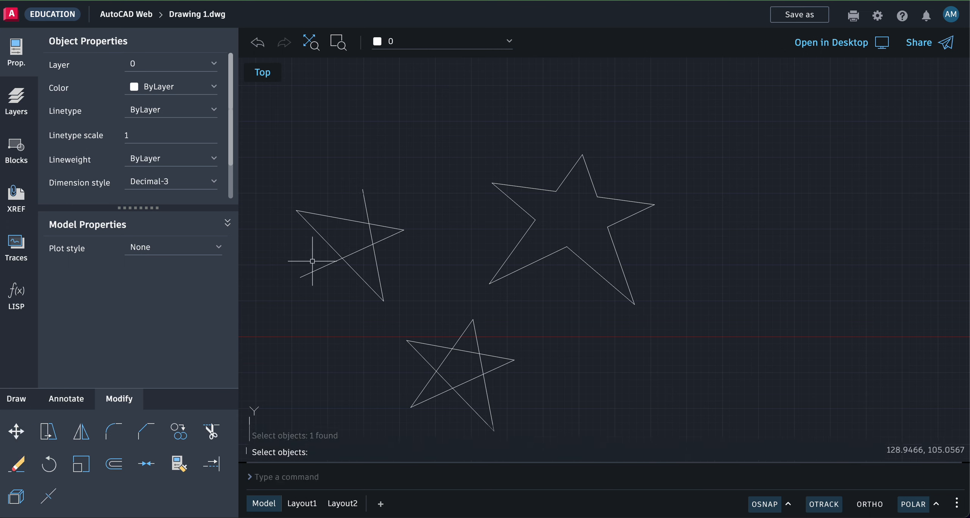
Erase the four remaining lines of the original small star together, using a selection window around them
left_click(17, 464)
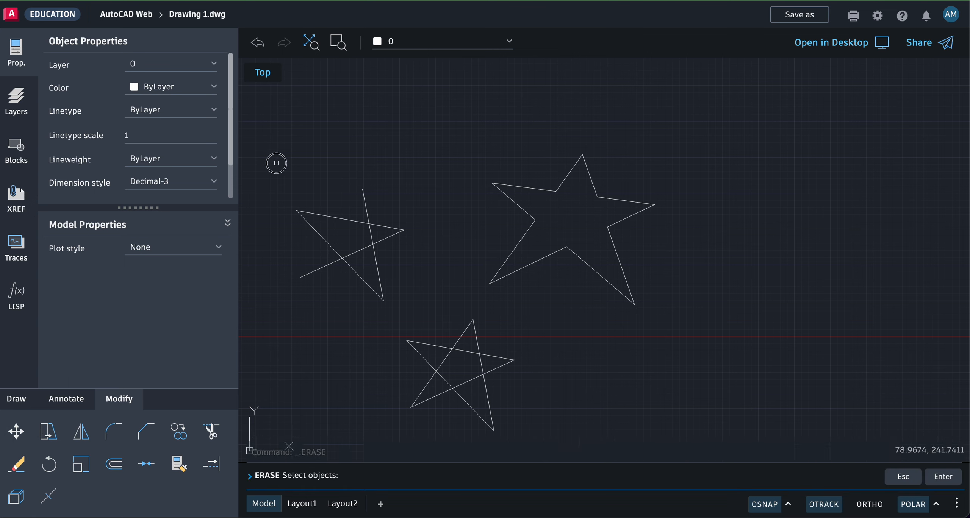
left_click(276, 163)
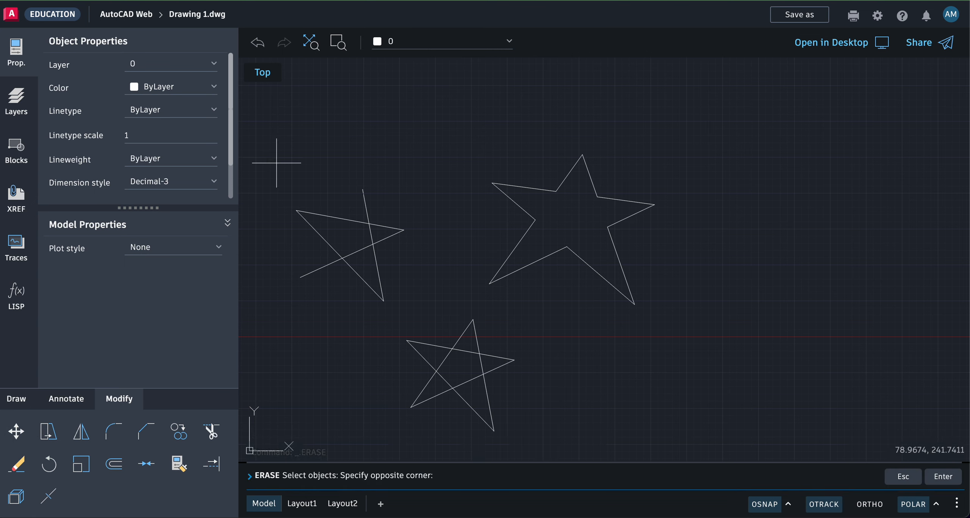
left_click(420, 314)
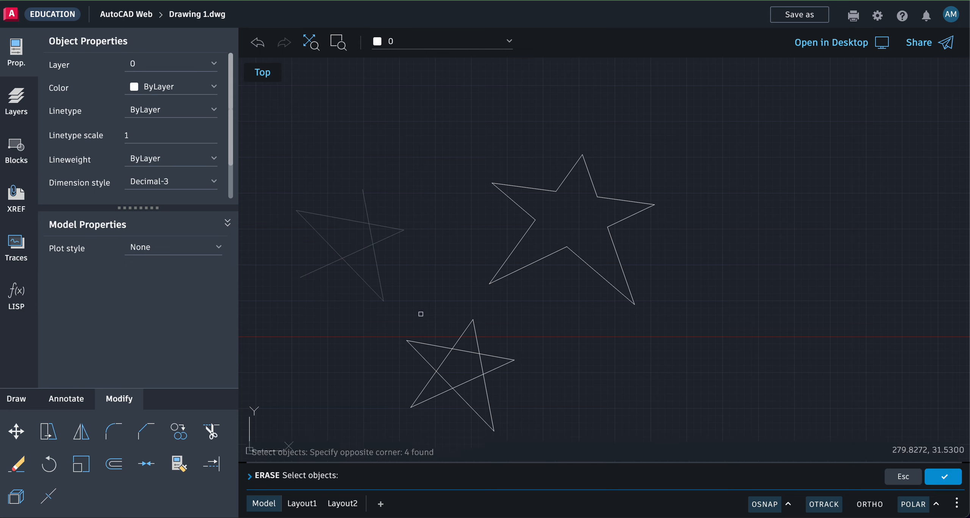
key("Return")
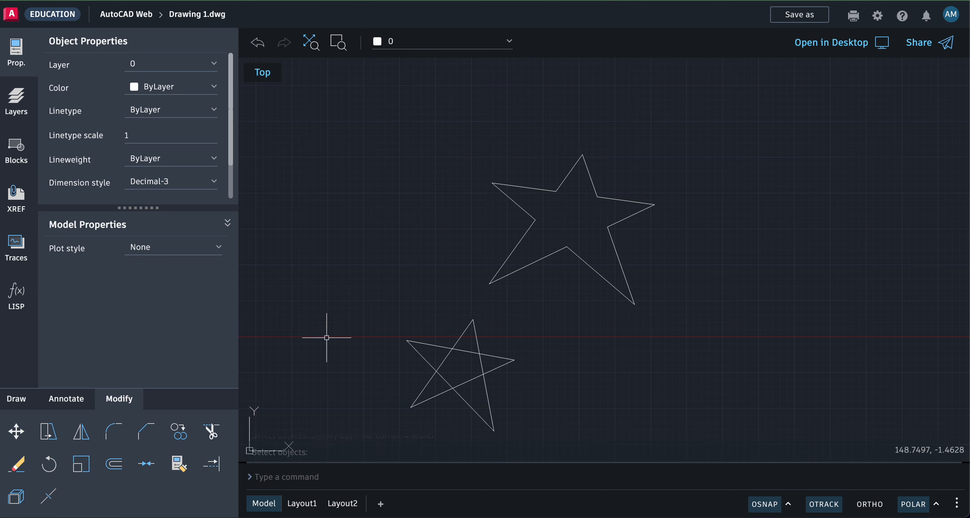
Trim away all five inner segments of the copied small star, leaving only its outer outline
left_click(211, 431)
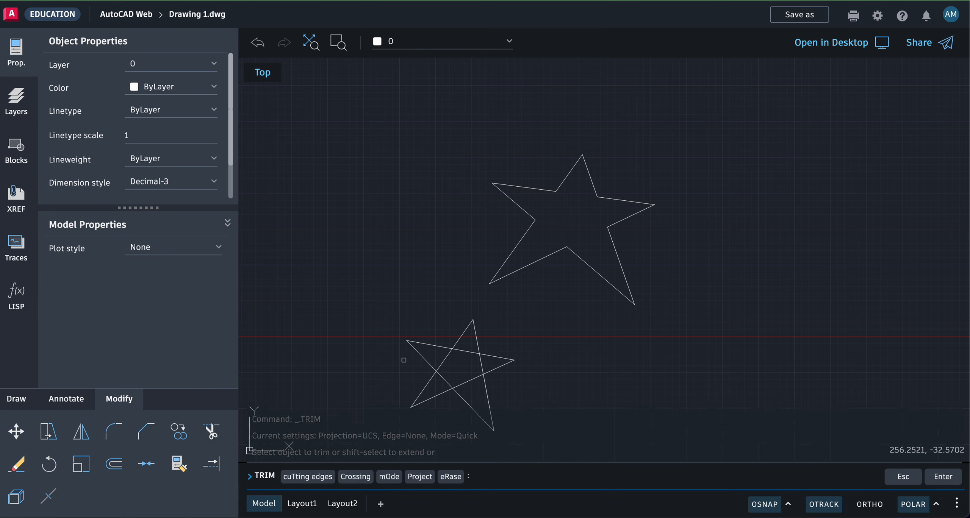
left_click(444, 362)
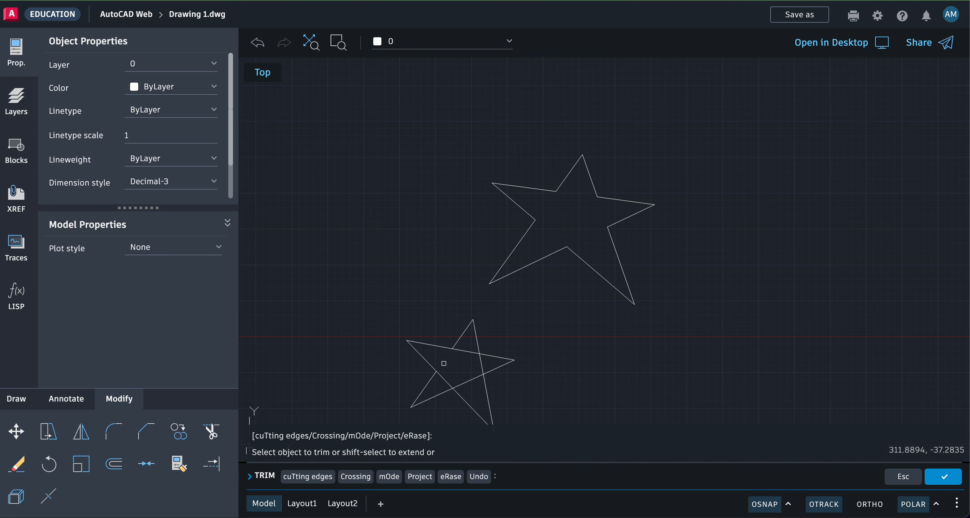
left_click(443, 378)
left_click(467, 385)
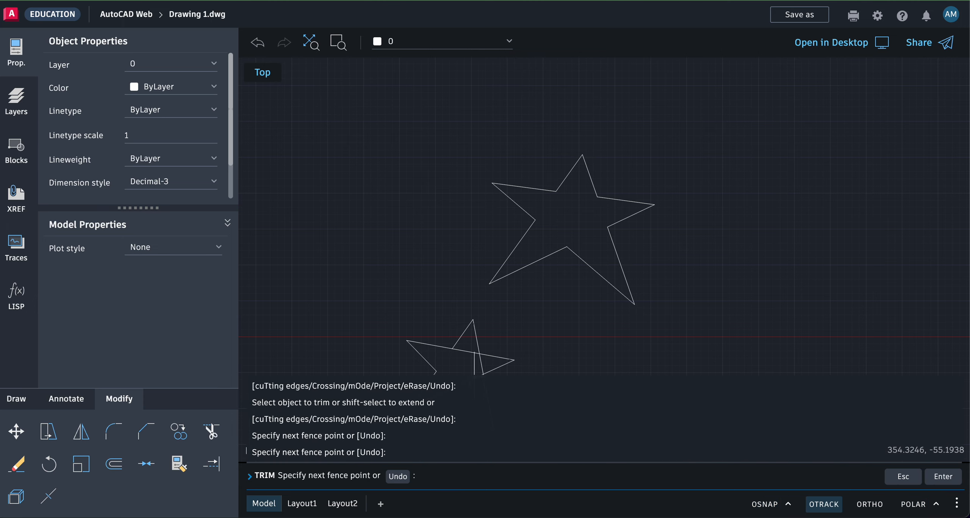
left_click(472, 382)
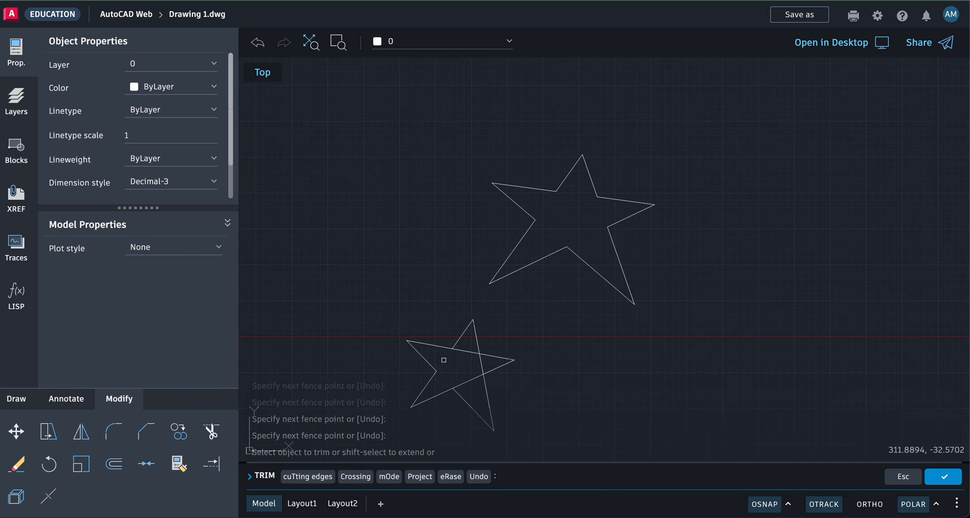
left_click(468, 382)
left_click(480, 363)
left_click(469, 351)
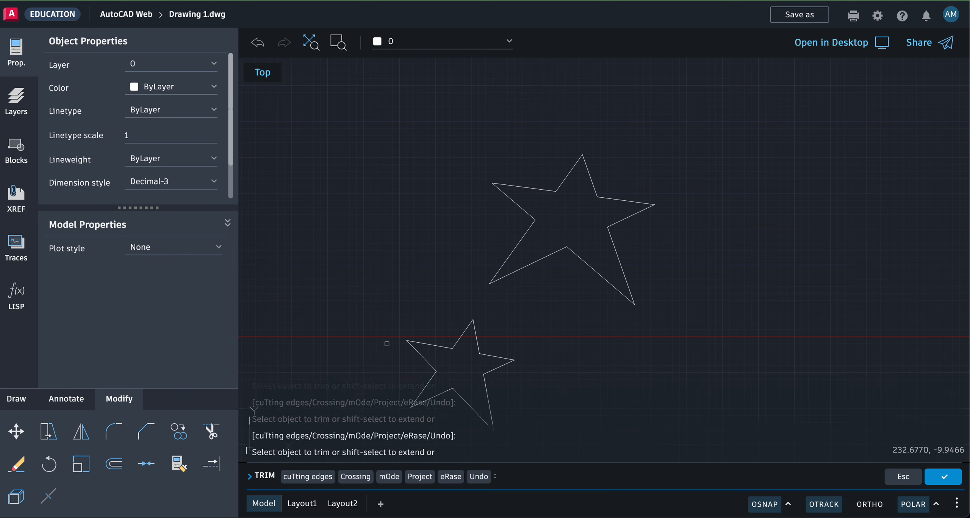
key("Return")
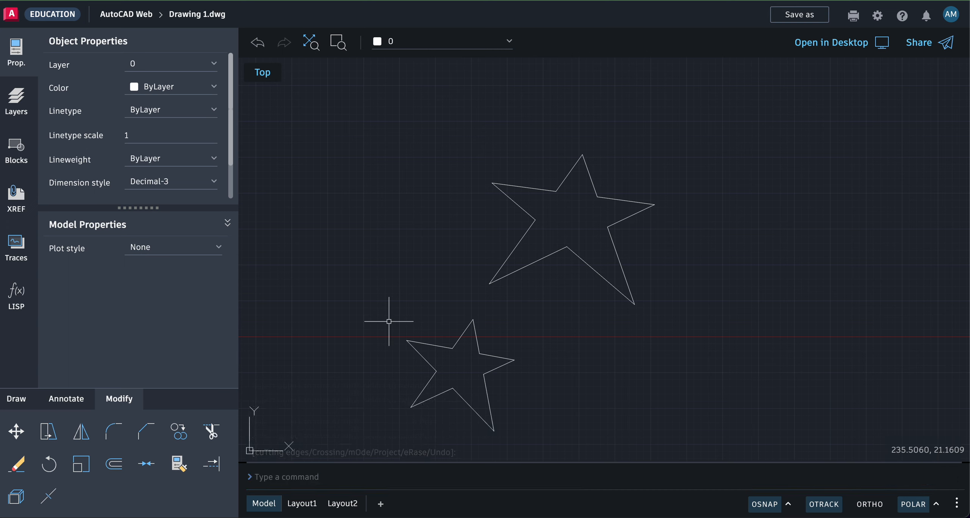
Examine the two star outlines by zooming in and out and panning around the drawing
scroll(389, 321, "down", 5)
scroll(389, 321, "up", 7)
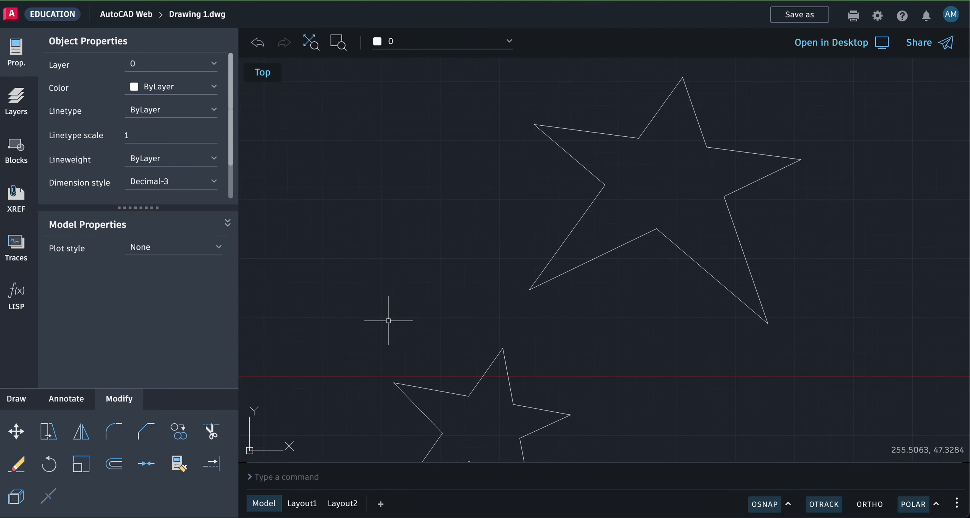
scroll(389, 322, "right", 2)
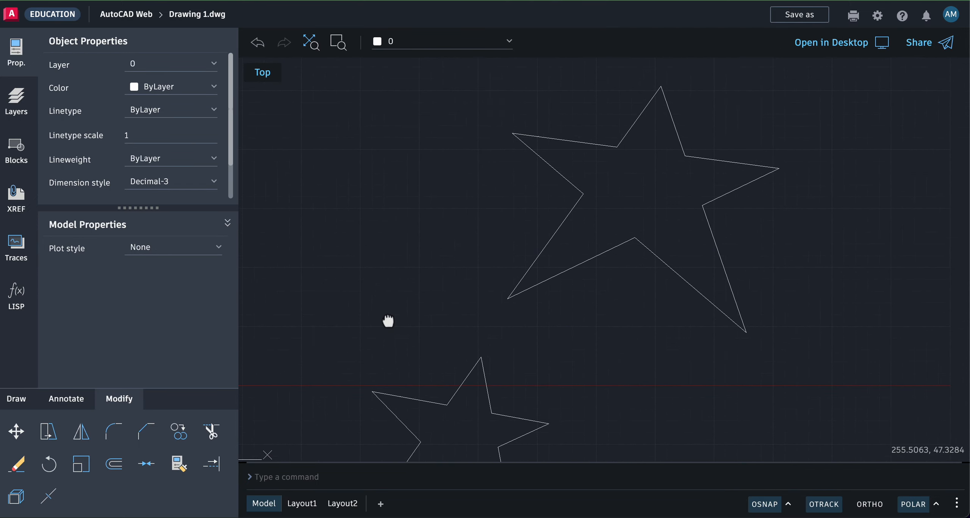
scroll(388, 321, "left", 3)
scroll(389, 321, "right", 2)
scroll(388, 322, "left", 3)
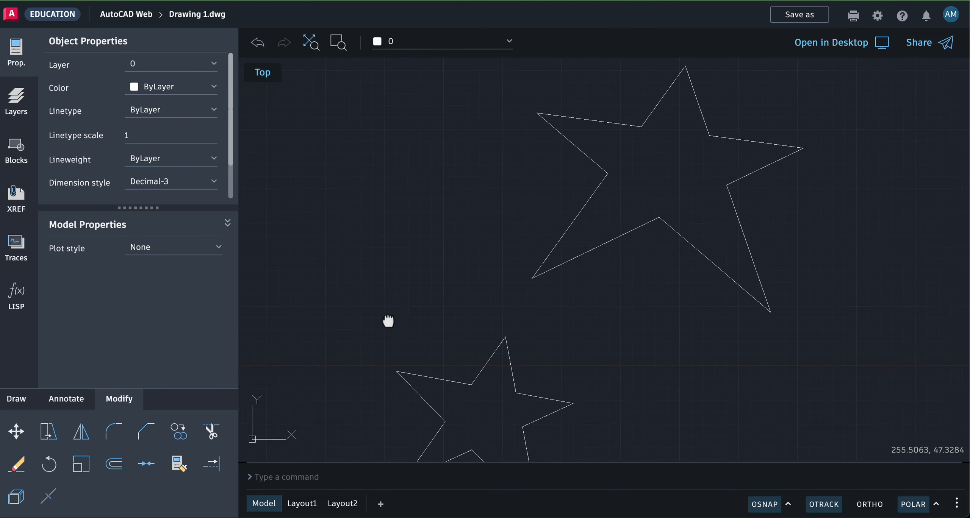
scroll(389, 321, "right", 2)
scroll(388, 321, "left", 1)
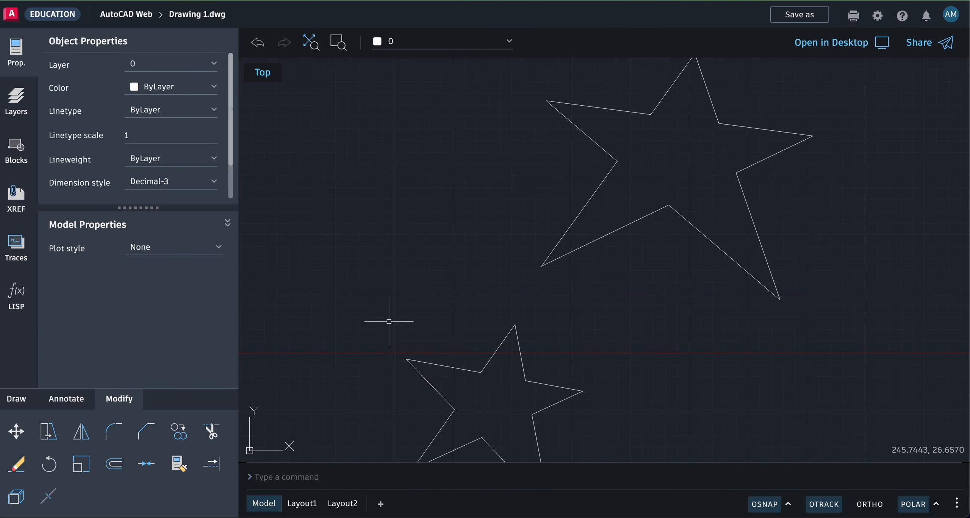
scroll(388, 321, "down", 6)
scroll(388, 321, "up", 5)
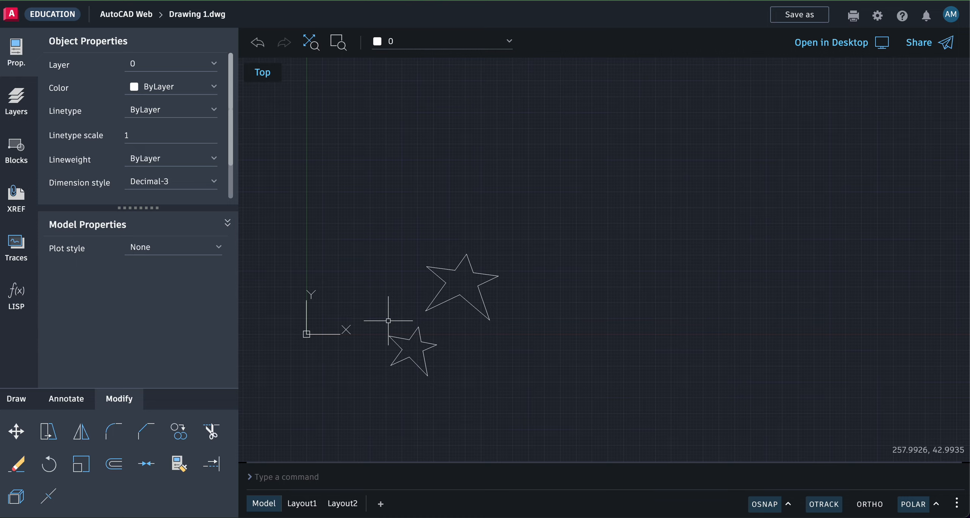
scroll(388, 321, "right", 1)
scroll(389, 321, "down", 3)
scroll(388, 321, "left", 2)
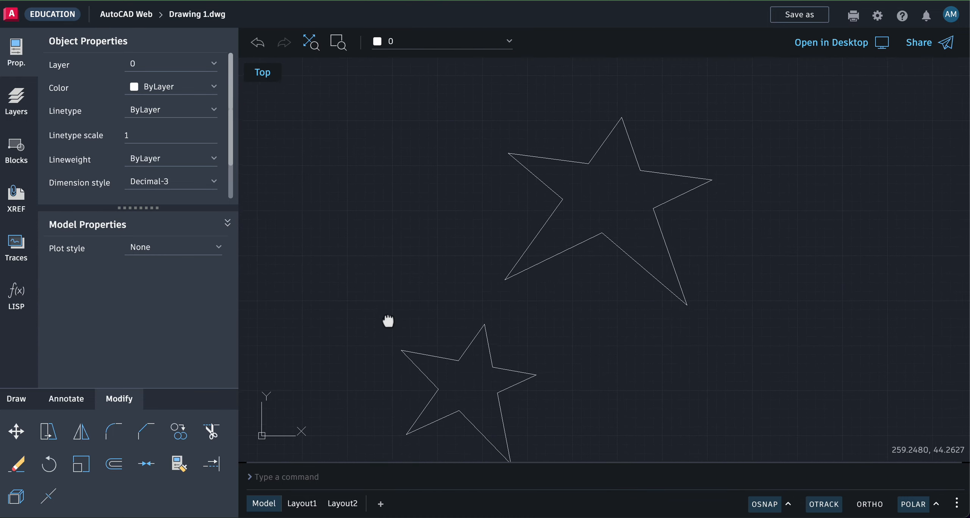